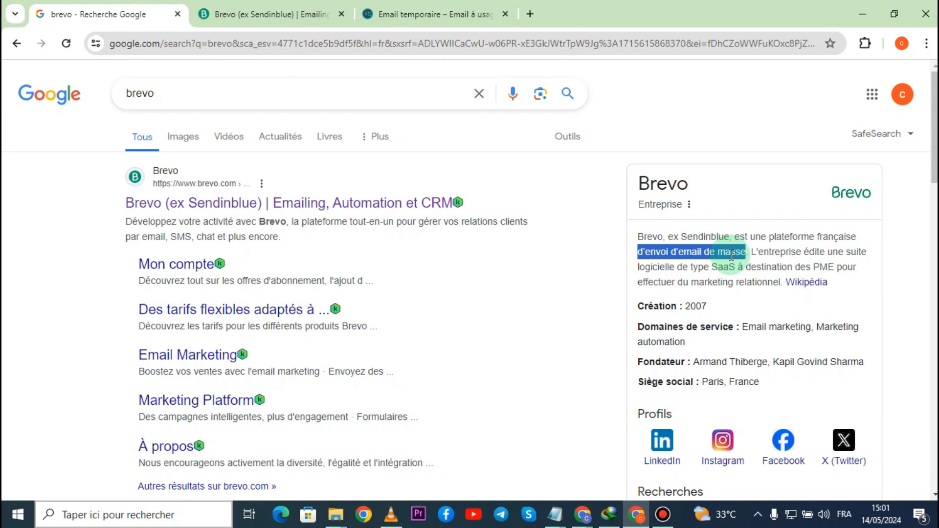
- Check step 1 of the tutorial outline in Notepad, and open the Brevo website from the Google search results
left_click(731, 251)
key("alt+Tab")
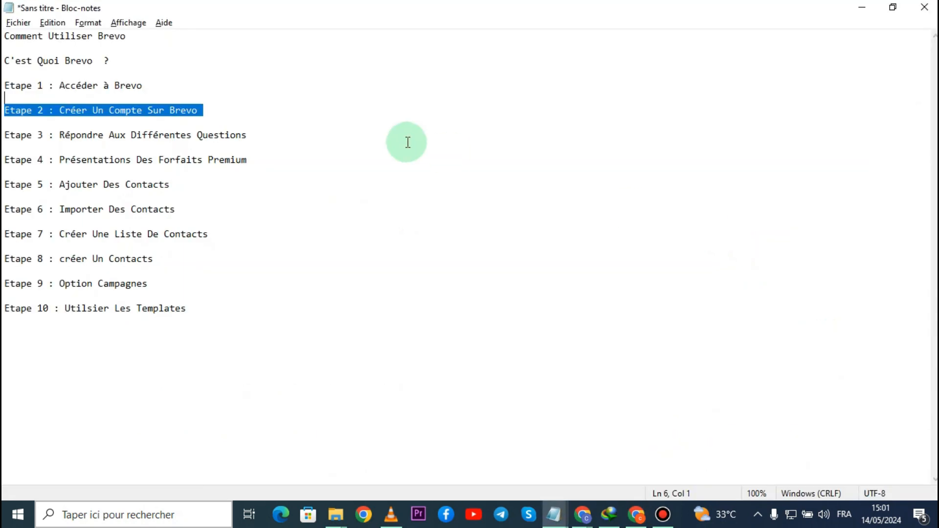
left_click_drag(160, 84, 66, 84)
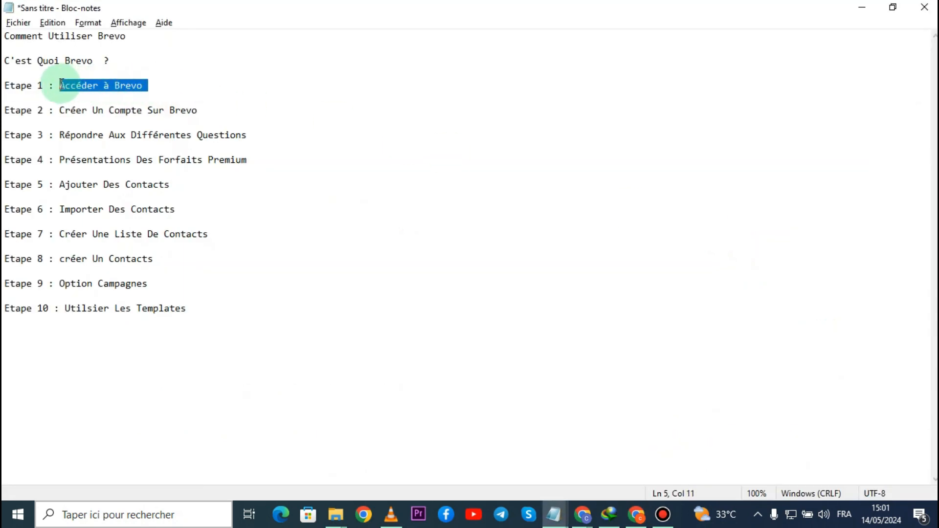
key("alt+Tab")
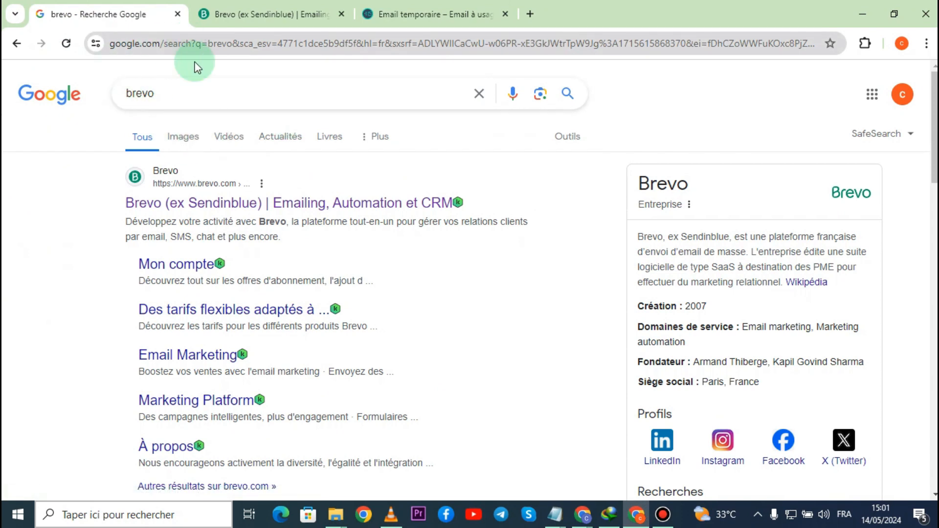
left_click(209, 90)
left_click(28, 138)
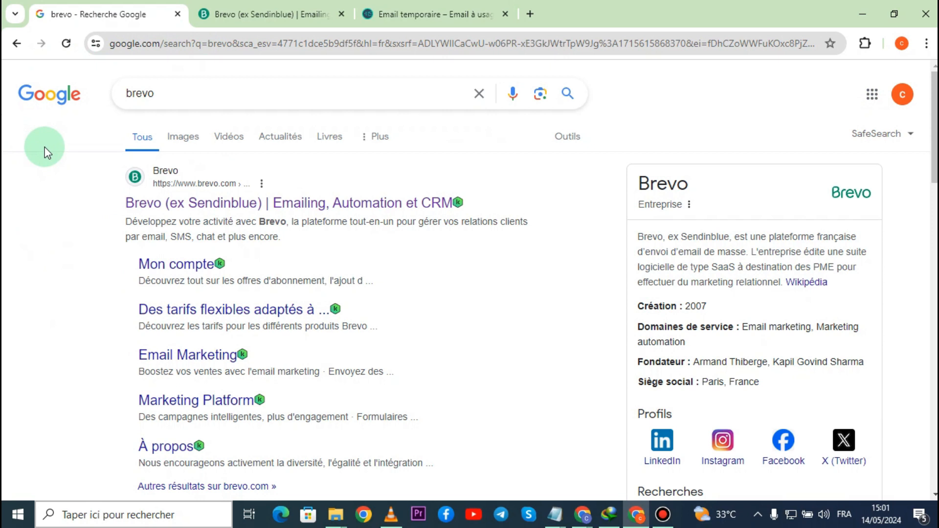
left_click(361, 215)
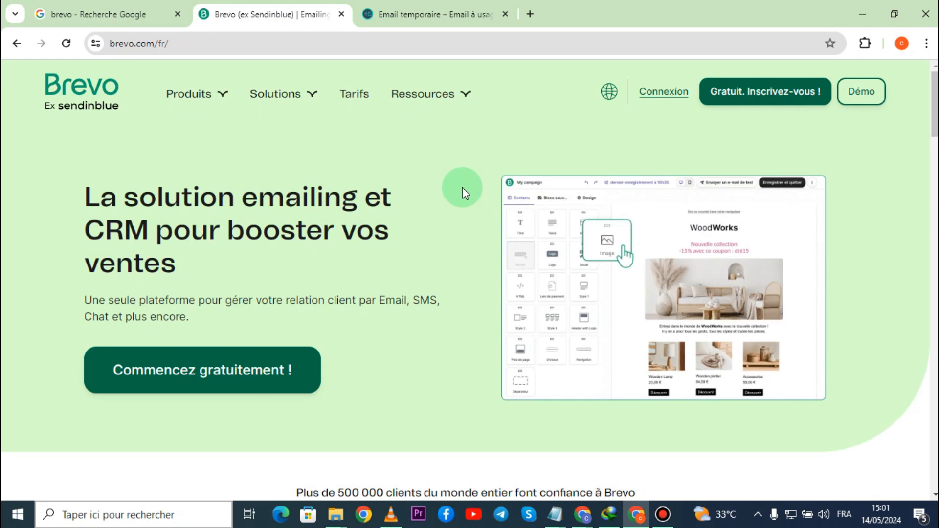
- Check step 2 of the Notepad outline, and open Brevo's free account registration form in the browser
key("alt+Tab")
left_click_drag(60, 110, 201, 108)
key("alt+Tab")
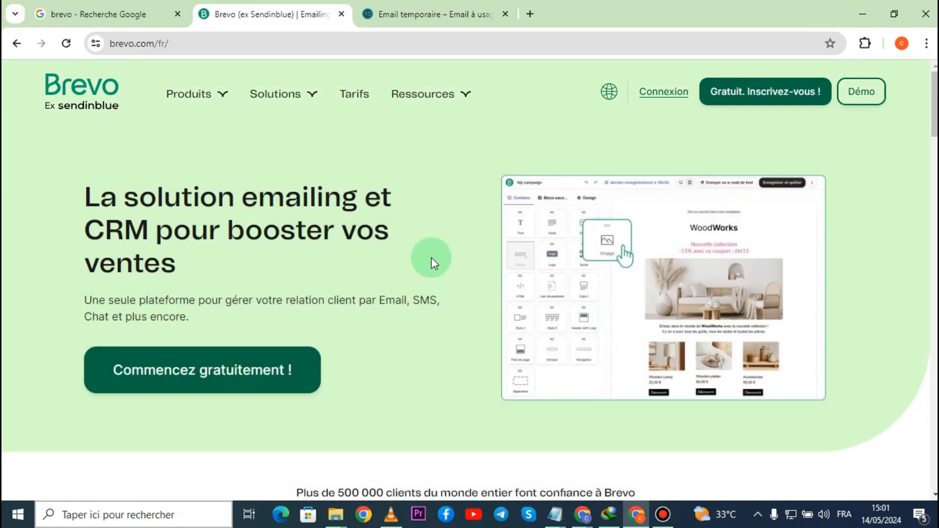
left_click(777, 98)
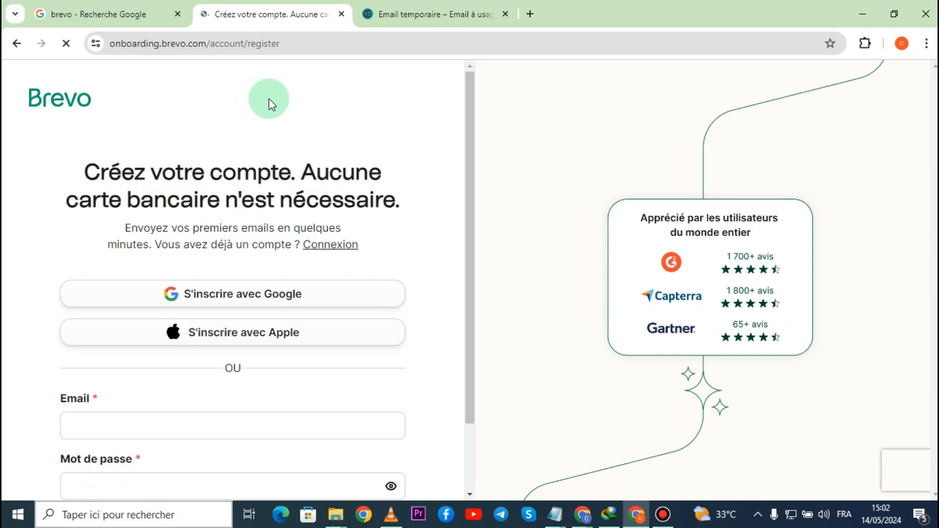
scroll(348, 176, "down", 1)
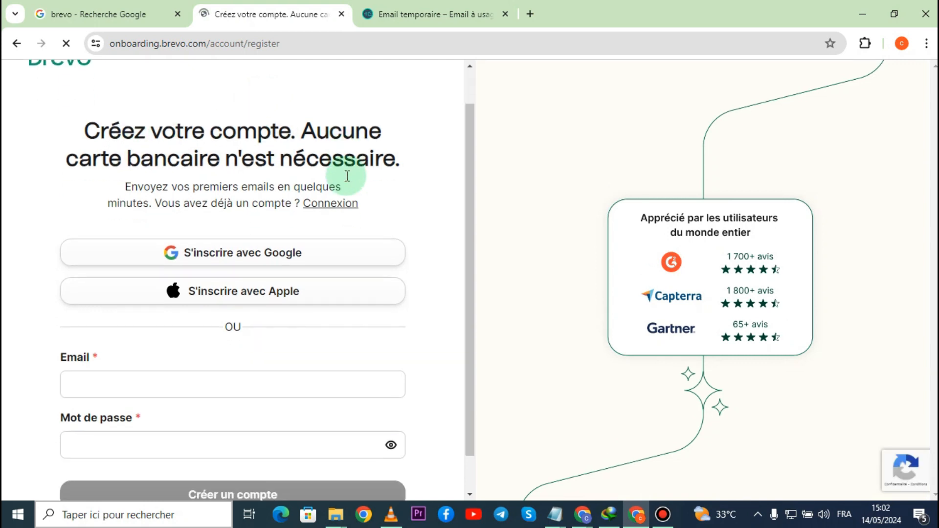
scroll(347, 176, "down", 1)
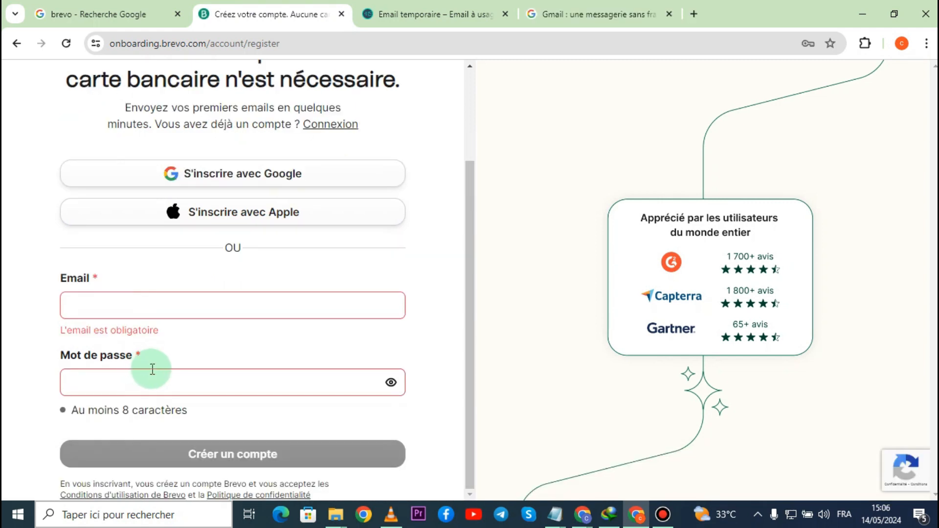
- Sign up to Brevo with the existing Google account and approve the sign-in
scroll(153, 369, "up", 3)
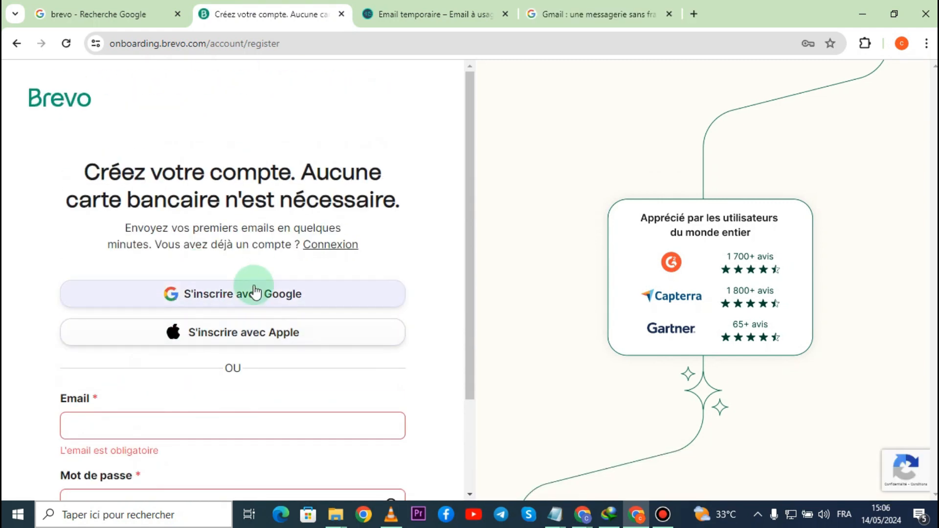
left_click(244, 297)
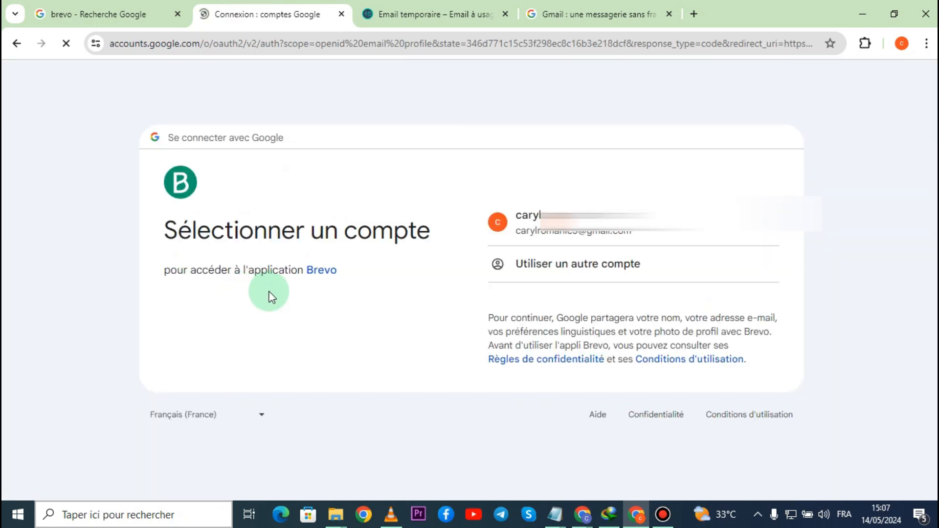
left_click(561, 230)
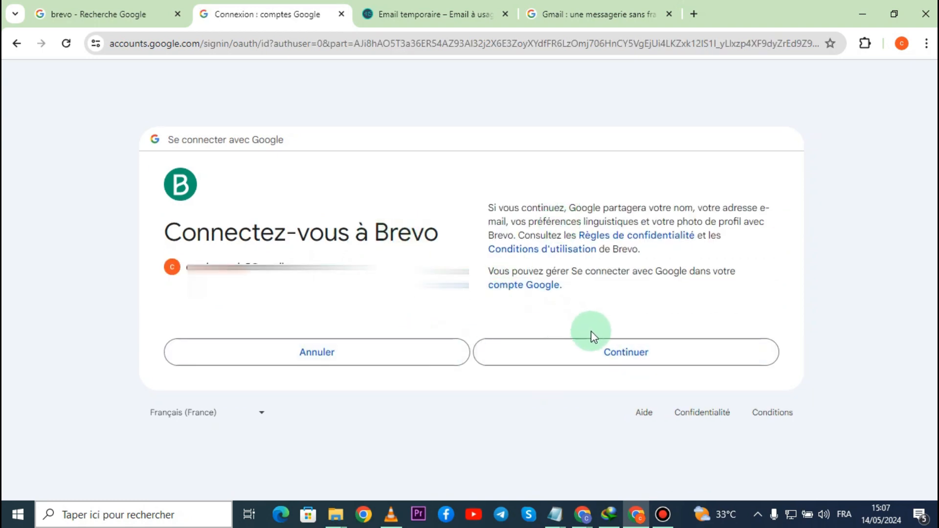
left_click(638, 360)
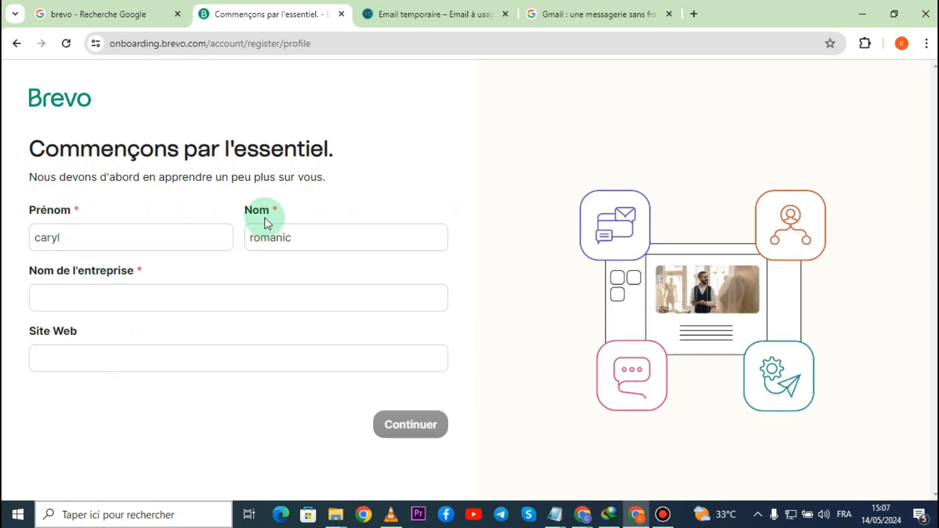
- Fill in the first and last name, set the company name to DC ltd, and submit the profile without a website
left_click(73, 293)
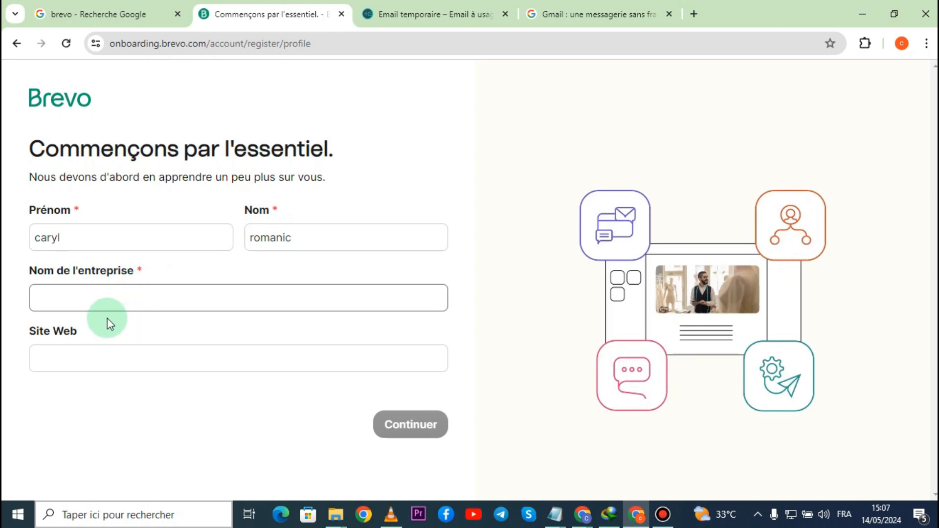
left_click(109, 357)
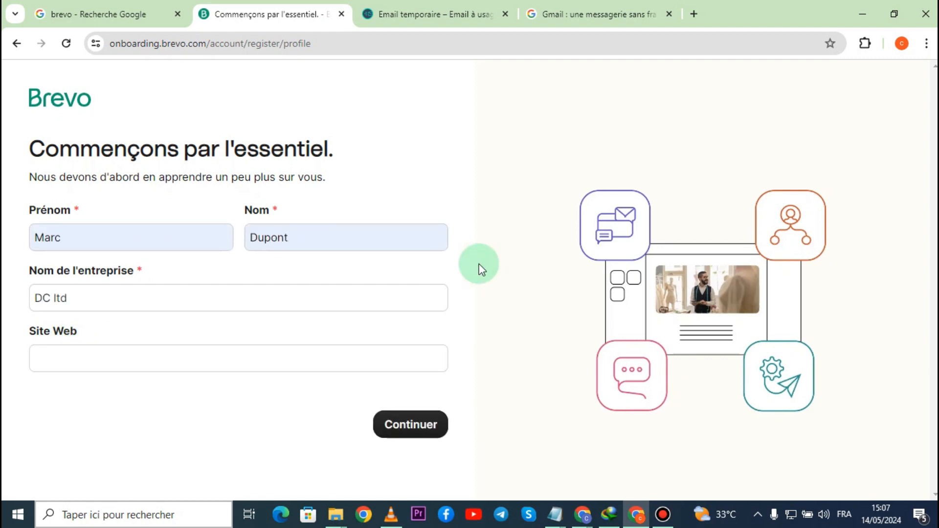
left_click(402, 422)
- Fill in the company's address, postal code and city, set the country to Cameroon, and submit the form
left_click(163, 339)
left_click(125, 281)
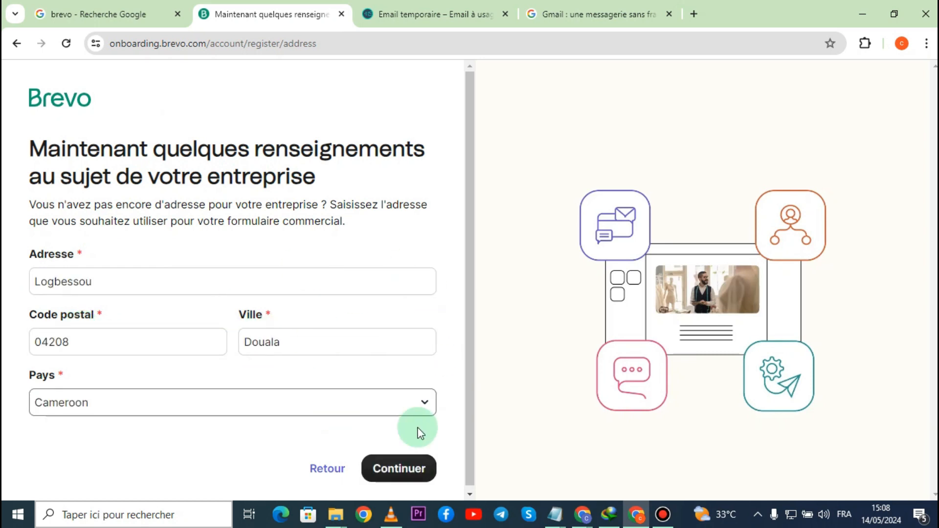
left_click(413, 470)
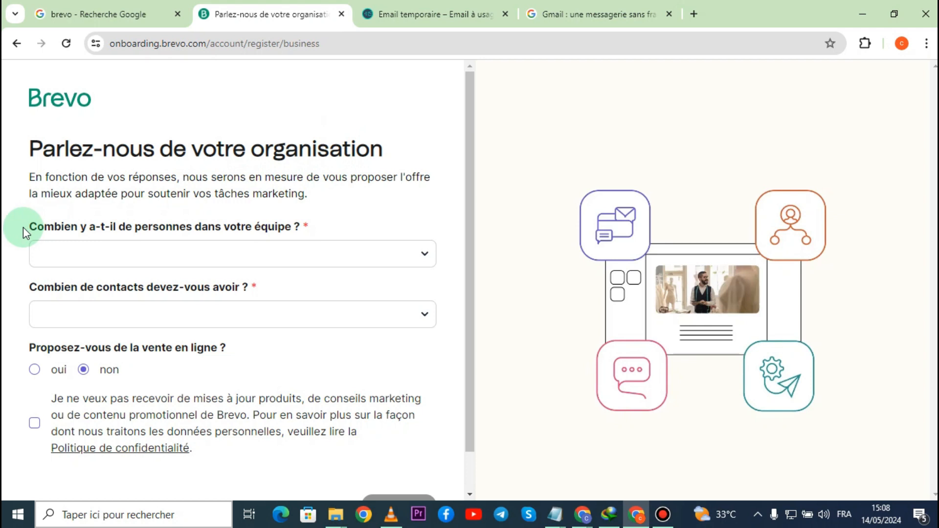
- Set the team size to "11-50 employés" and the number of contacts to "500-1 500"
left_click_drag(30, 230, 300, 236)
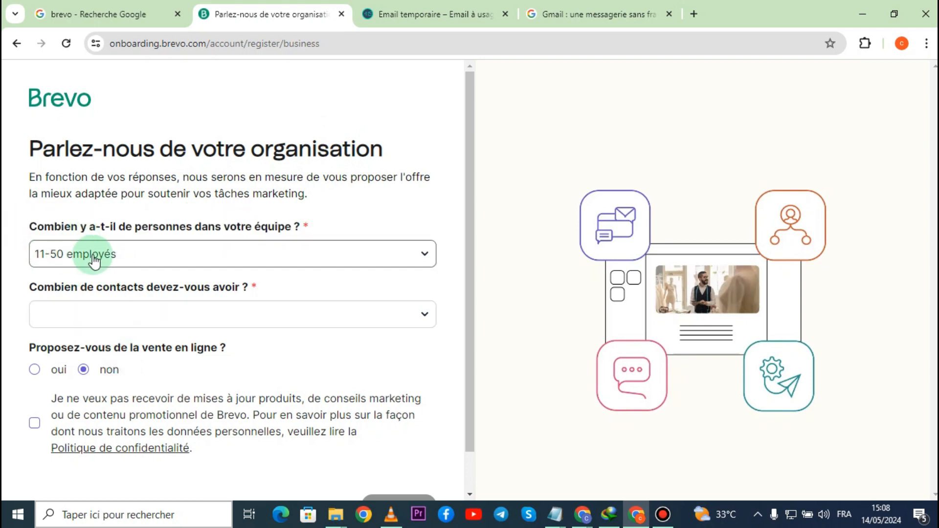
left_click_drag(24, 294, 280, 328)
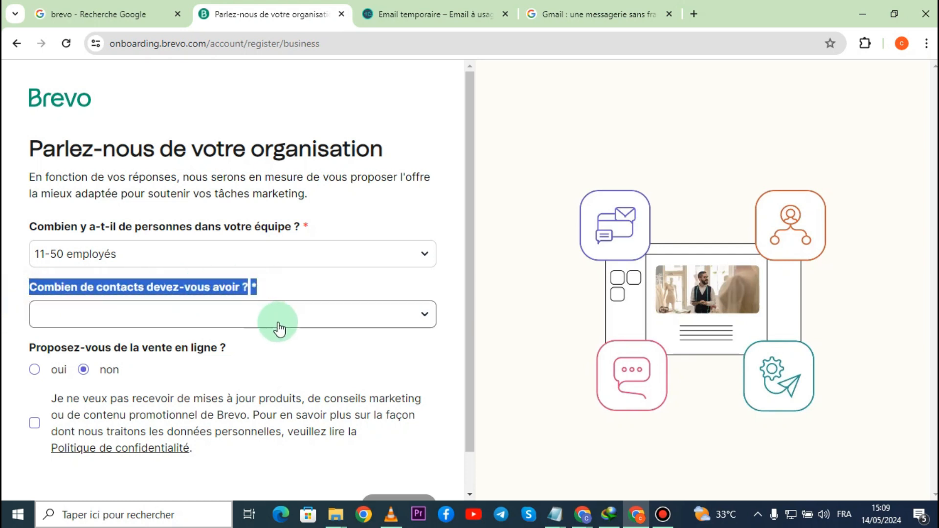
left_click(279, 324)
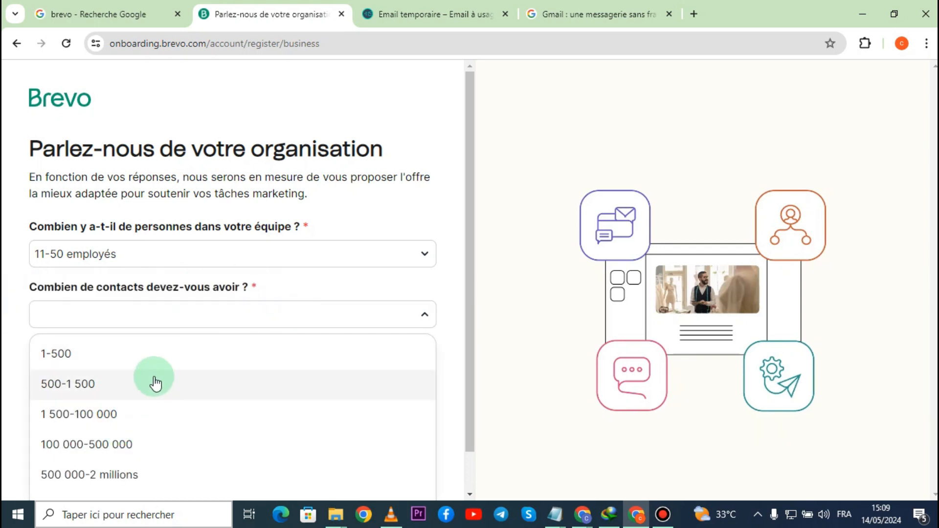
left_click(73, 382)
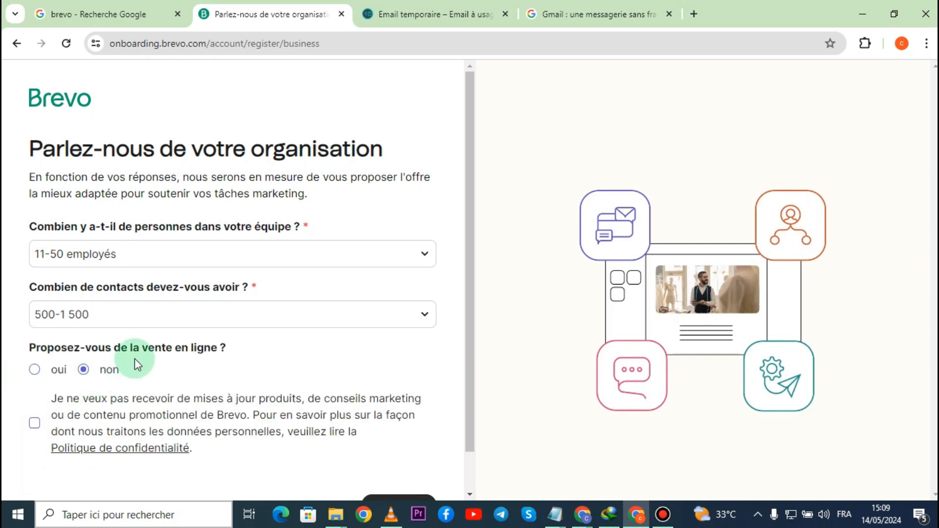
- Answer "oui" to selling online, opt out of Brevo's promotional content, and submit the organisation form
scroll(134, 359, "down", 1)
left_click_drag(30, 309, 211, 307)
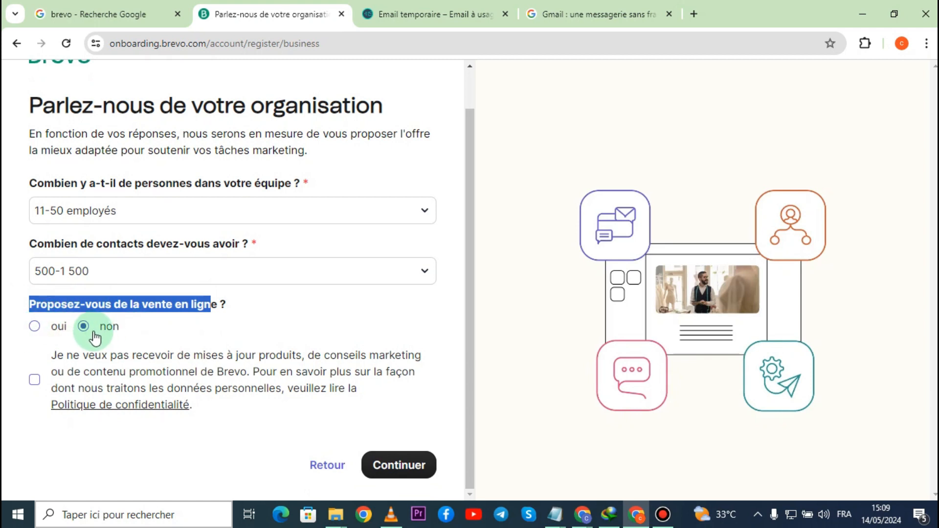
left_click(60, 327)
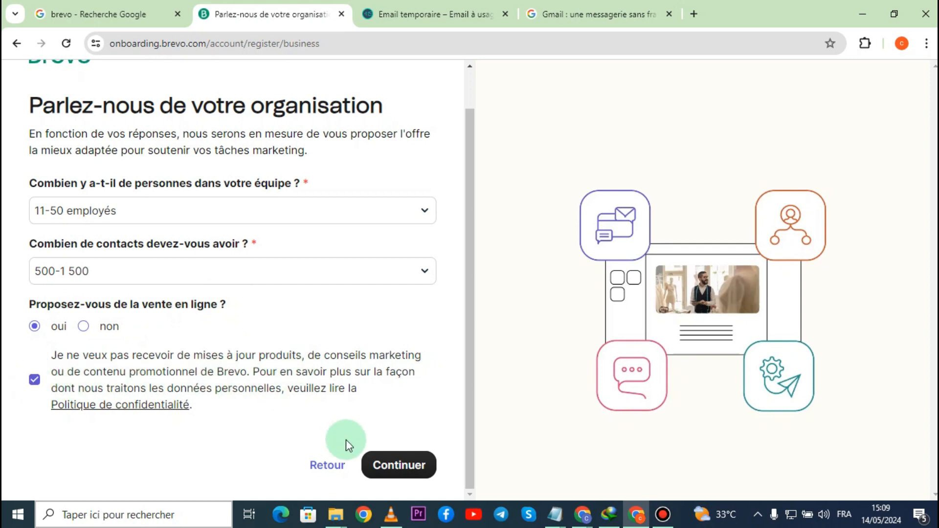
left_click(389, 467)
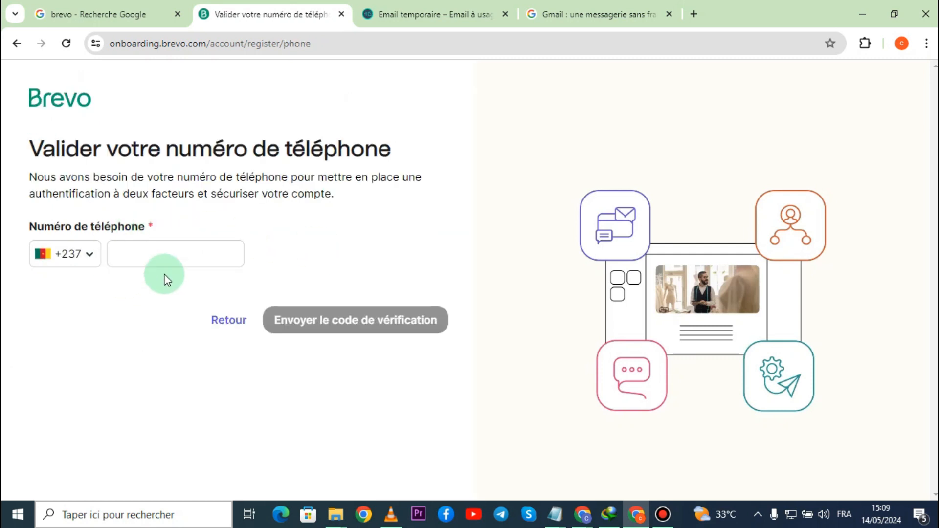
- Fill in the phone number for the account's two-factor verification
left_click(200, 254)
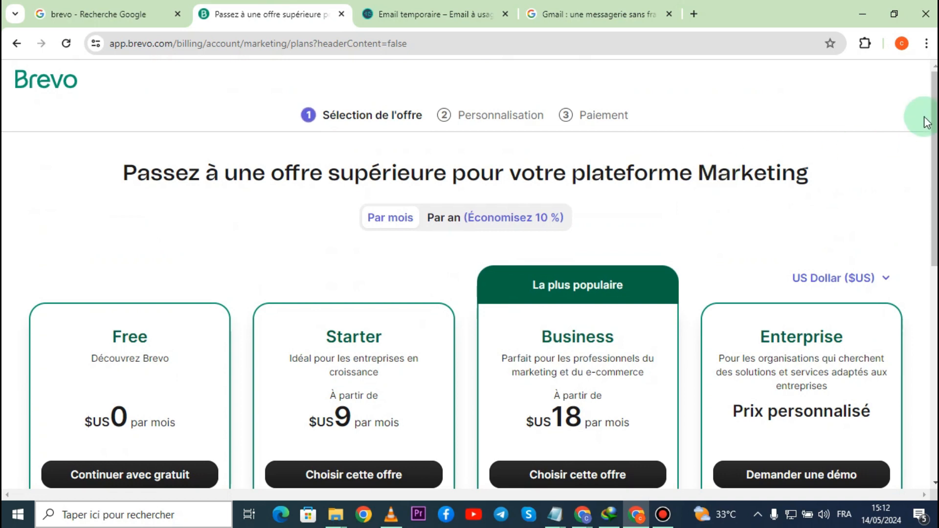
- Compare the features of the Free, Starter, Business and Enterprise plans, and continue with the Free plan
scroll(901, 137, "down", 1)
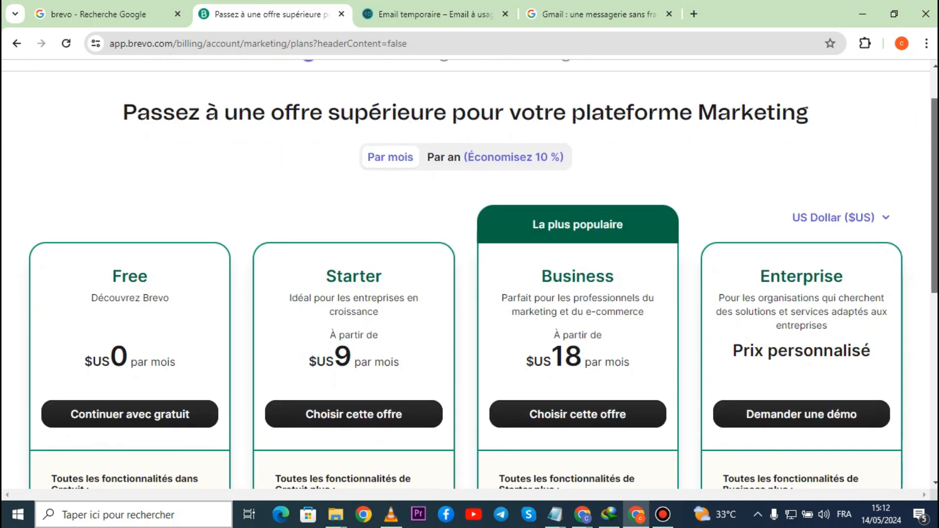
scroll(469, 273, "down", 1)
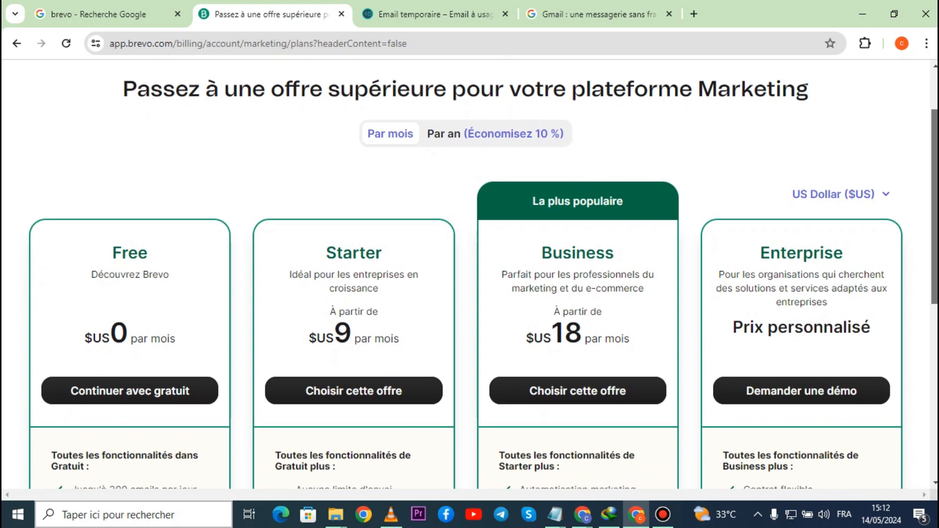
scroll(126, 220, "down", 1)
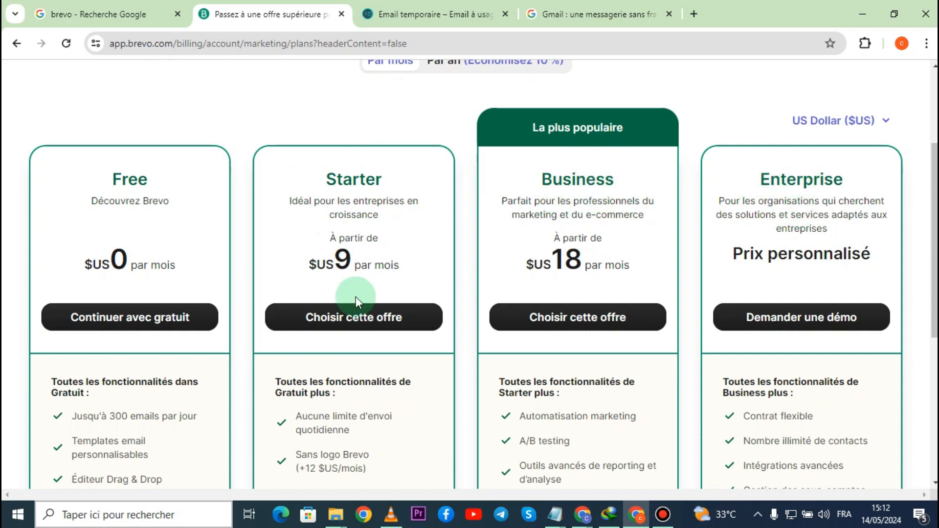
scroll(356, 296, "down", 3)
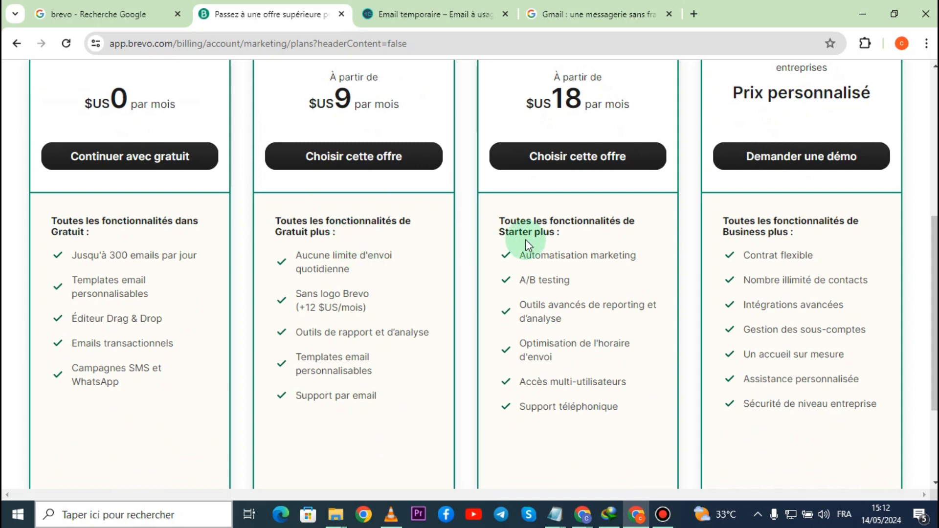
scroll(834, 271, "up", 3)
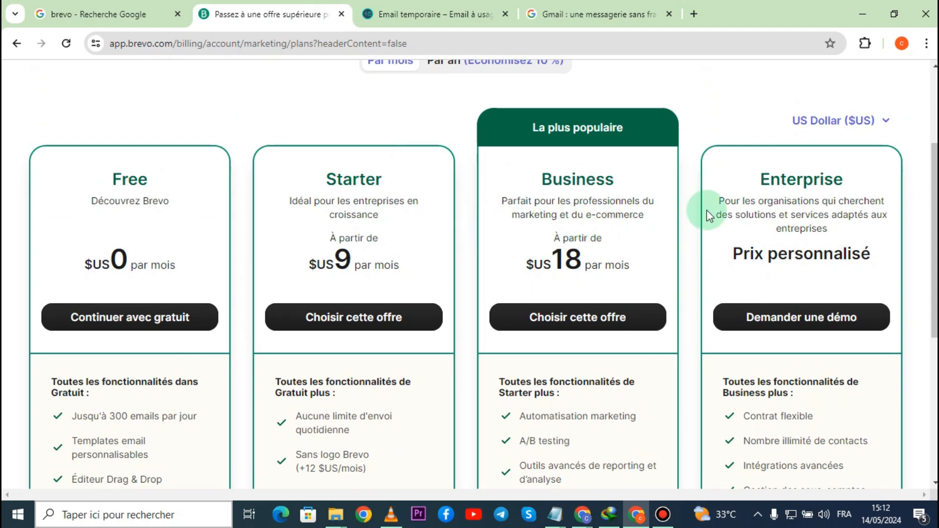
left_click(139, 319)
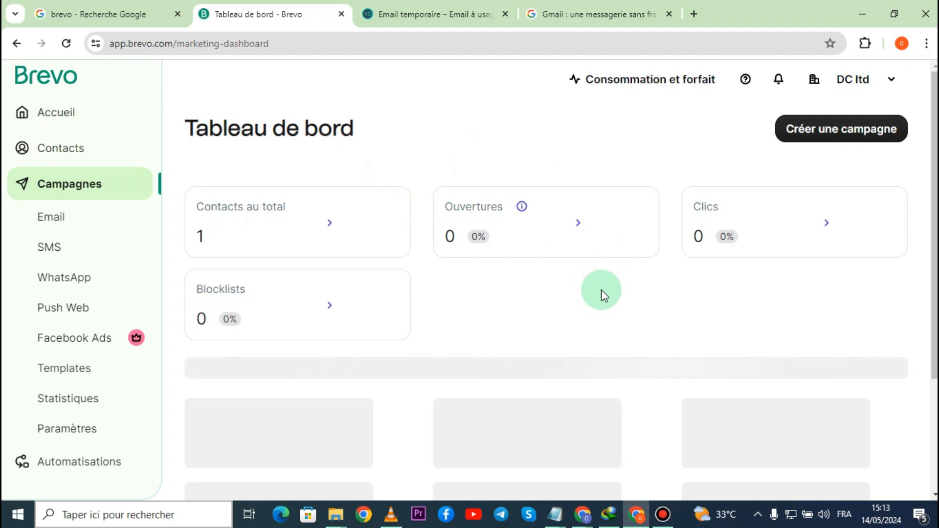
- Check step 5 of the Notepad outline, and open Brevo's contacts page to view the contact list
key("alt+Tab")
left_click(167, 185)
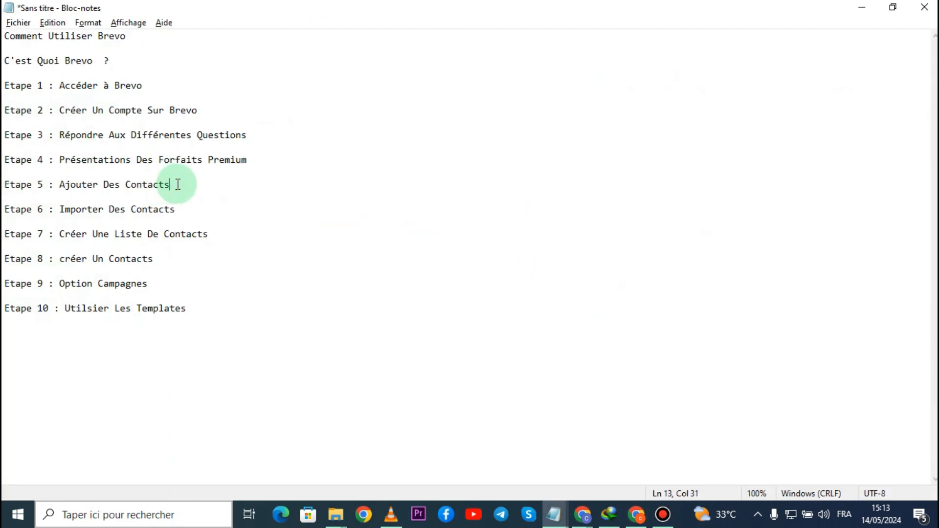
key("alt+Tab")
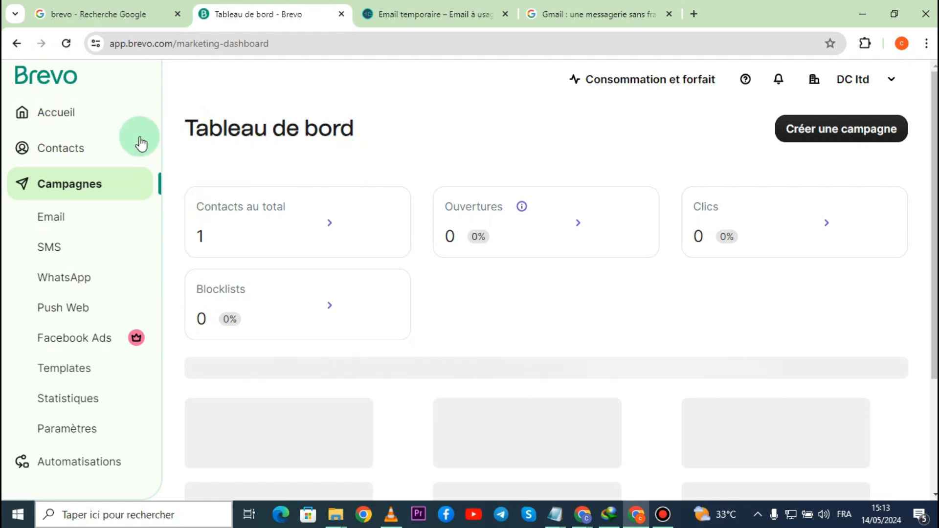
left_click(73, 152)
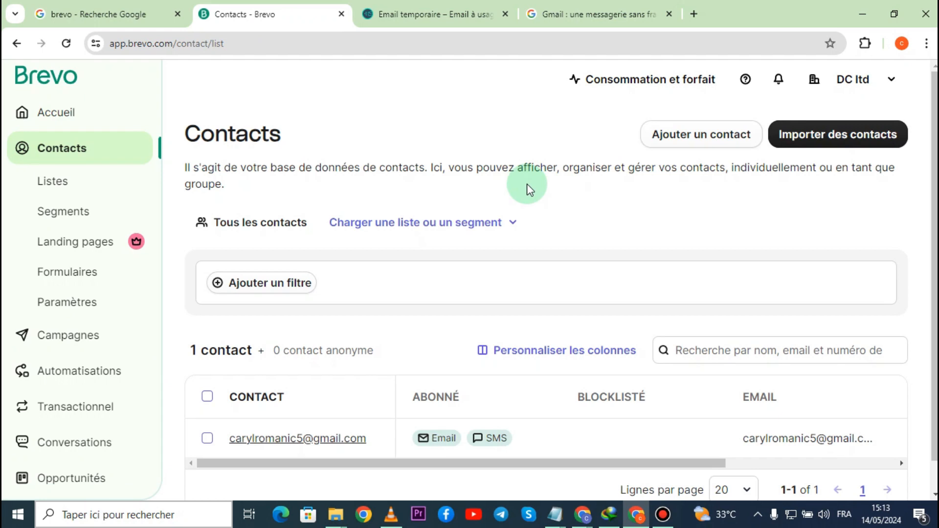
scroll(526, 189, "down", 1)
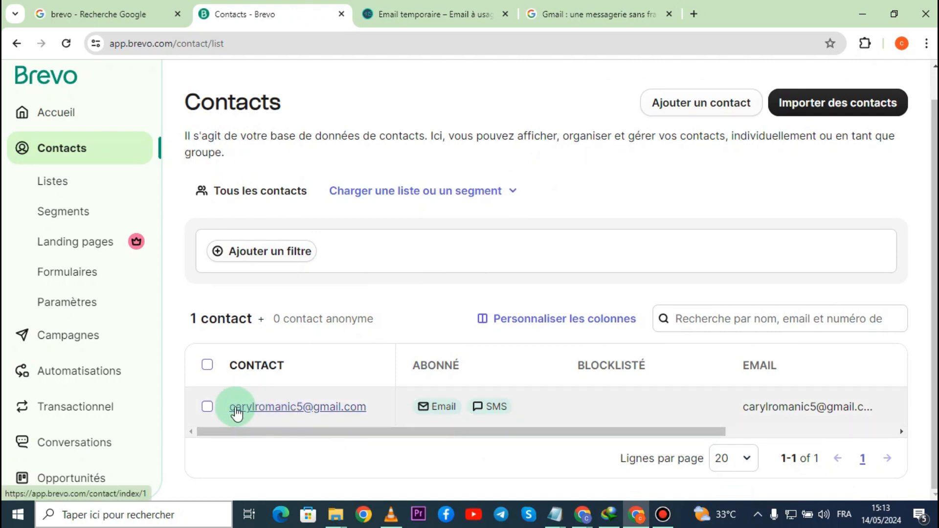
- Create a contact in "Votre première liste" with the contact's first name, last name, e-mail address and SMS number
scroll(502, 311, "up", 1)
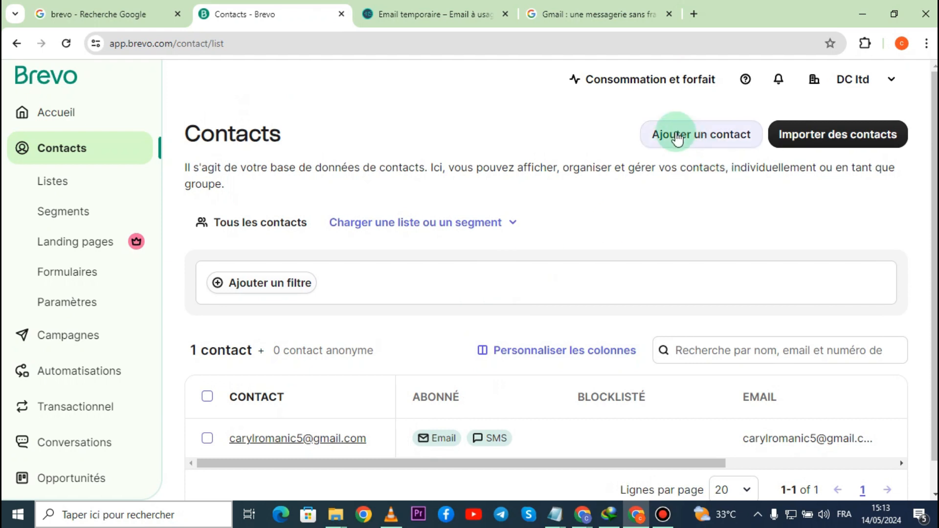
left_click(701, 138)
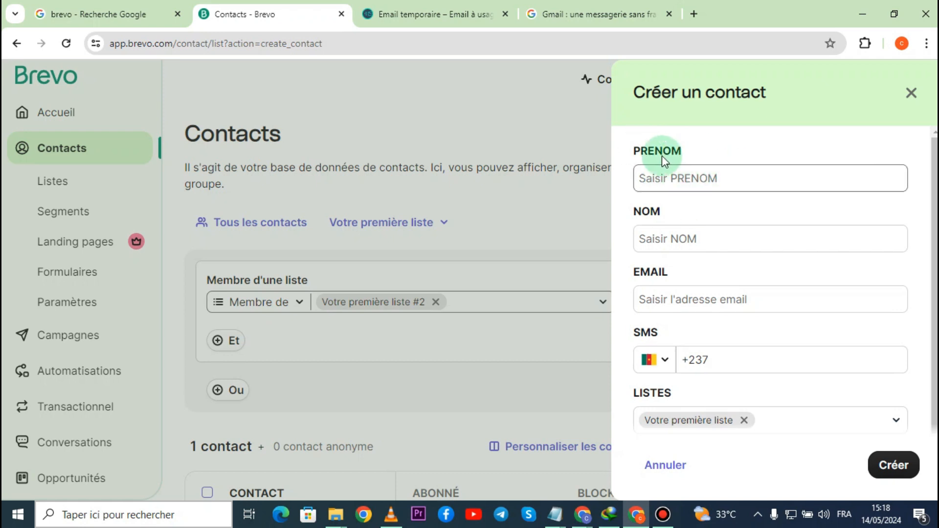
scroll(660, 312, "down", 1)
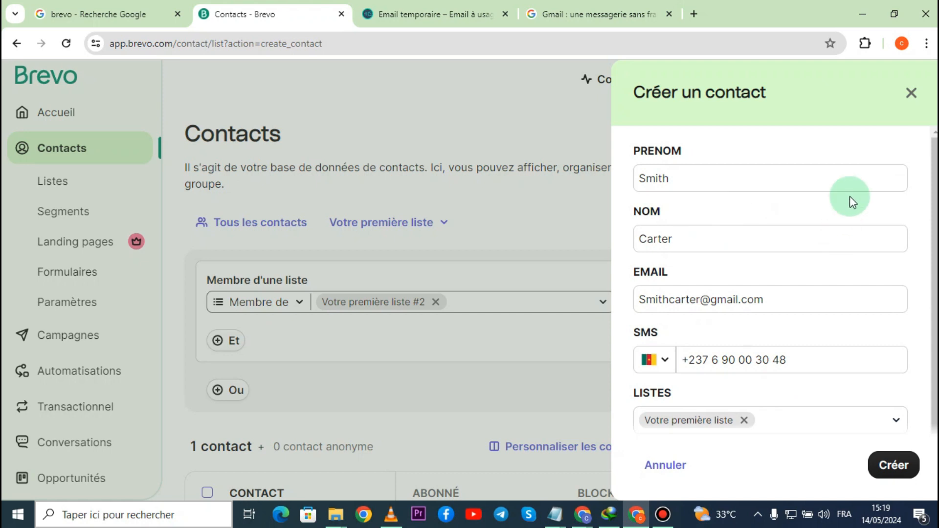
scroll(782, 218, "down", 1)
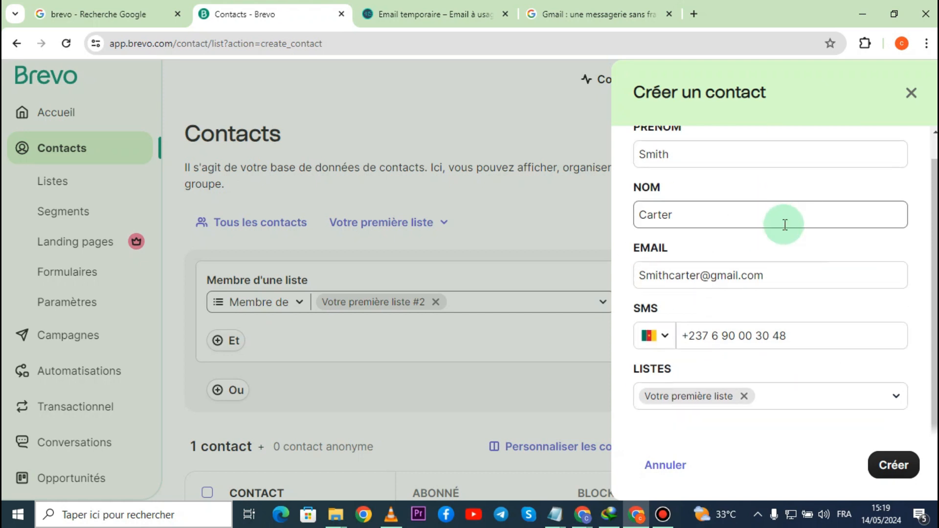
left_click(897, 465)
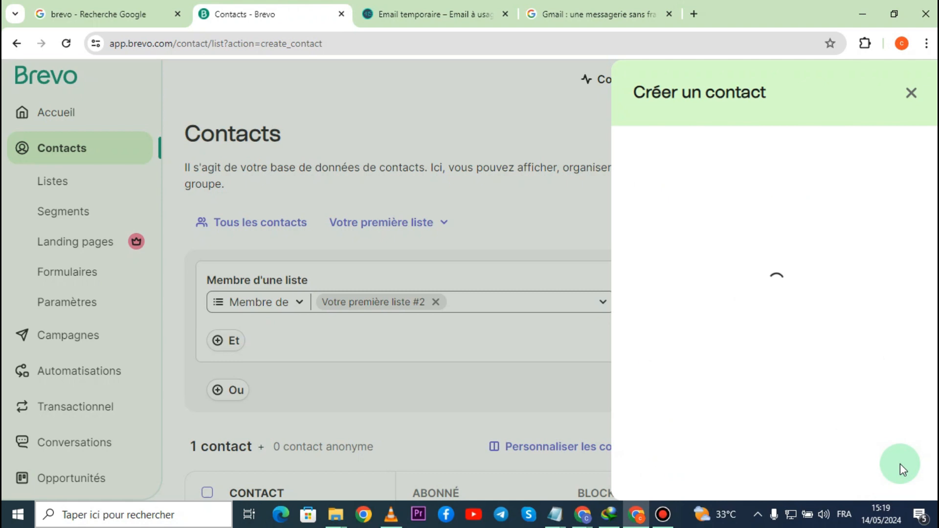
- Show all contacts instead of only the members of "Votre première liste"
scroll(433, 352, "down", 3)
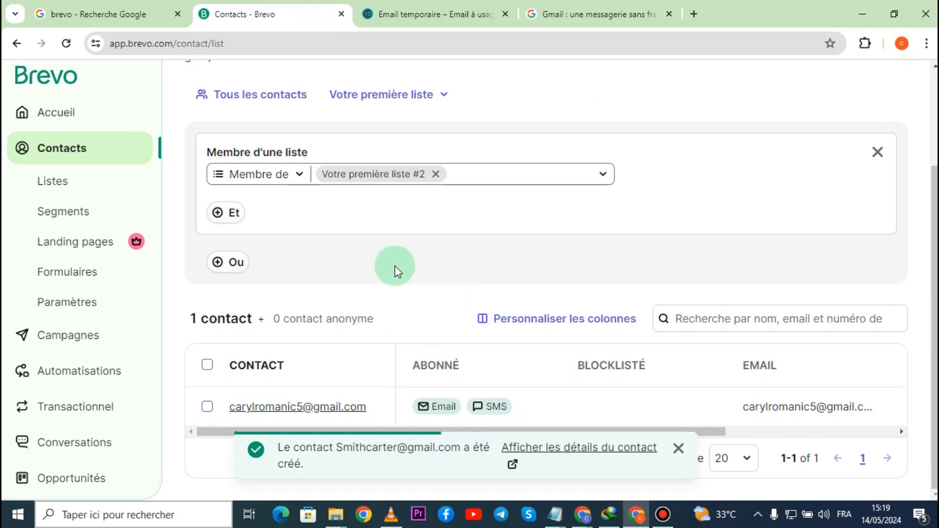
scroll(395, 265, "up", 3)
left_click(260, 226)
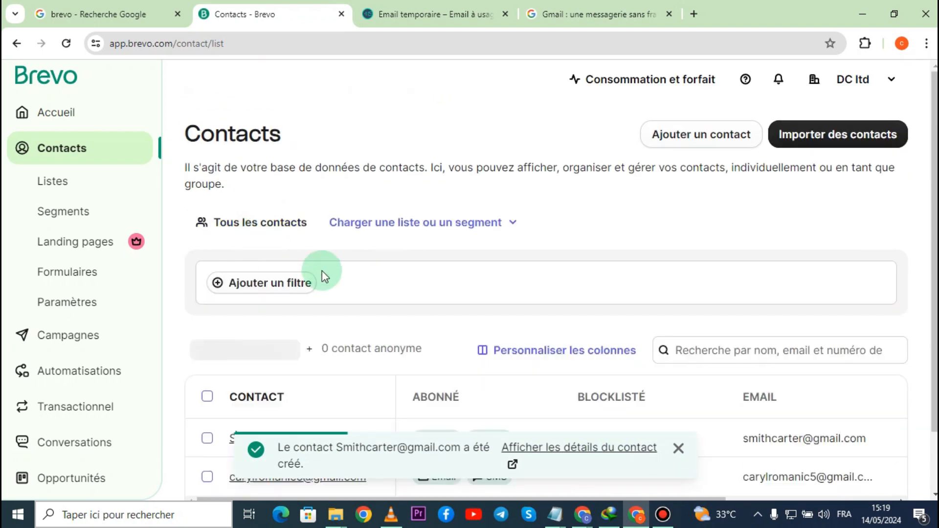
scroll(340, 274, "down", 2)
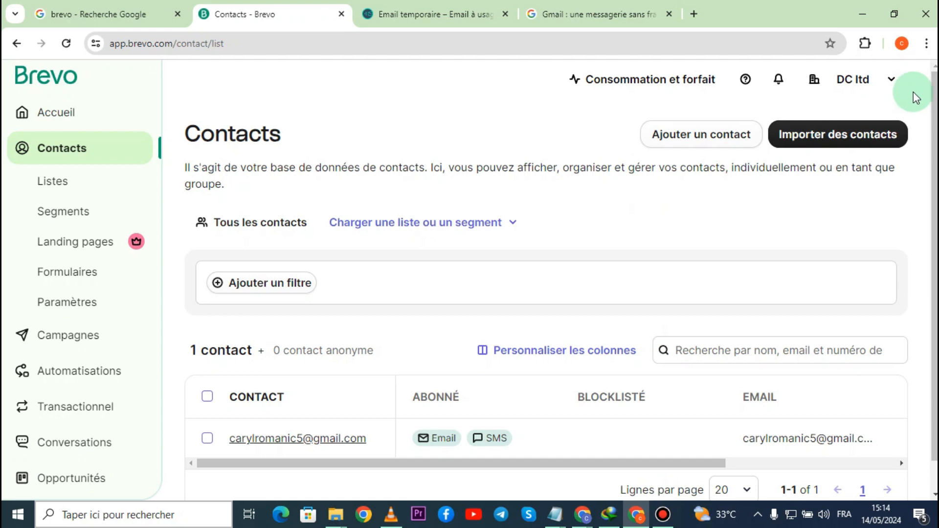
- Review the options for importing contacts in bulk, and open the overview of contact lists
left_click(837, 135)
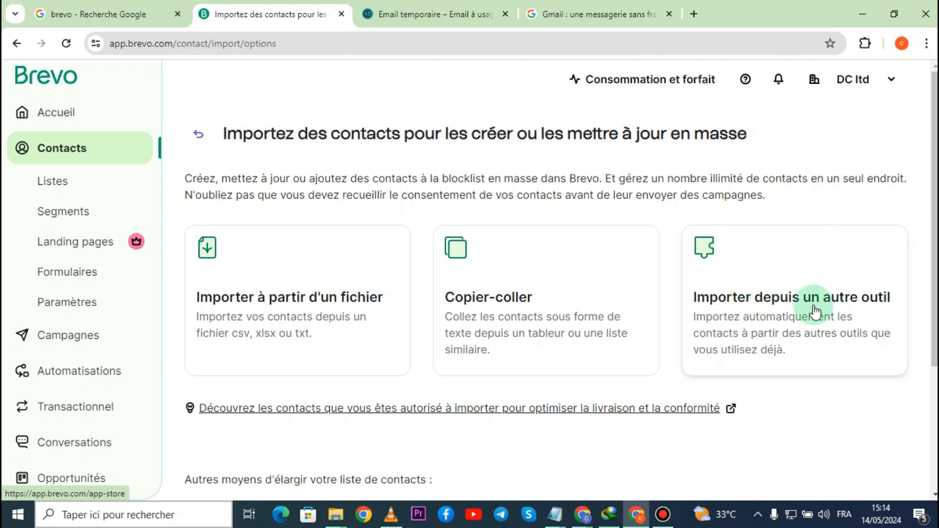
left_click(198, 134)
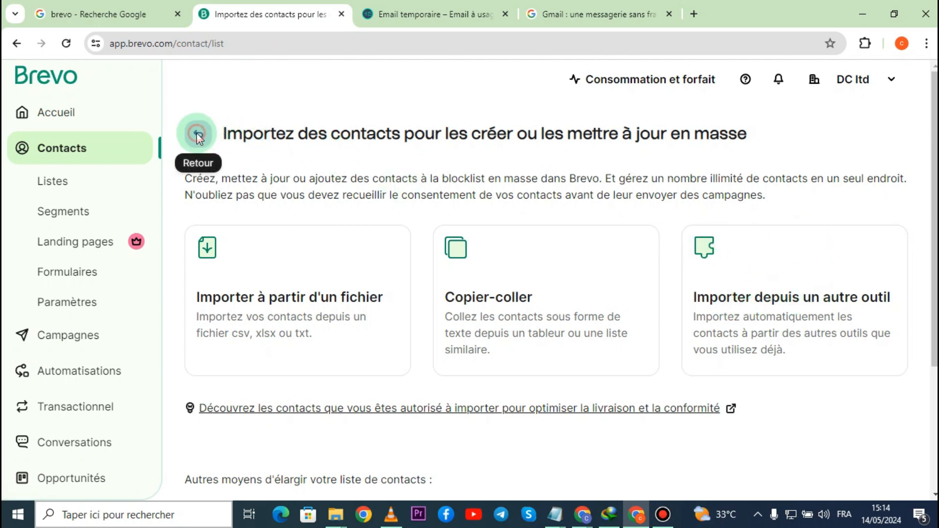
left_click(49, 181)
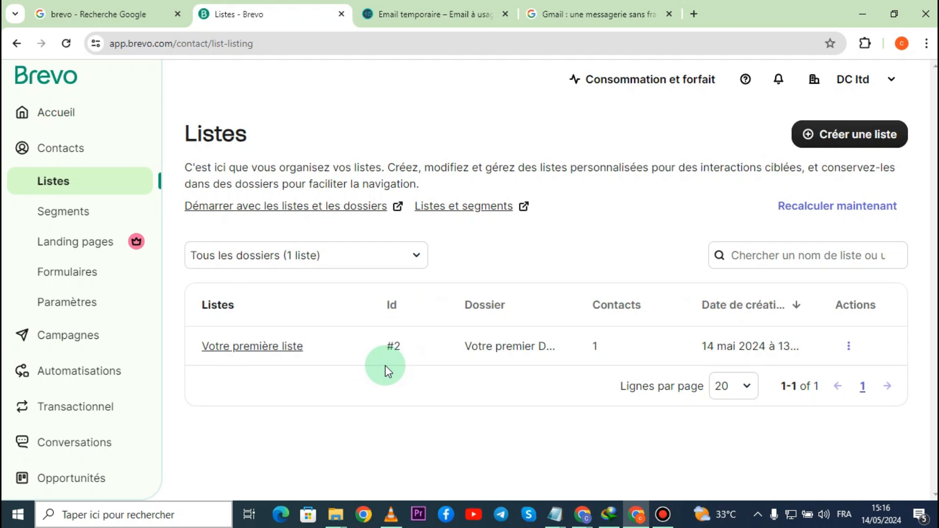
- Examine the list name and folder fields of the new list form, and close it without creating a list
left_click(855, 133)
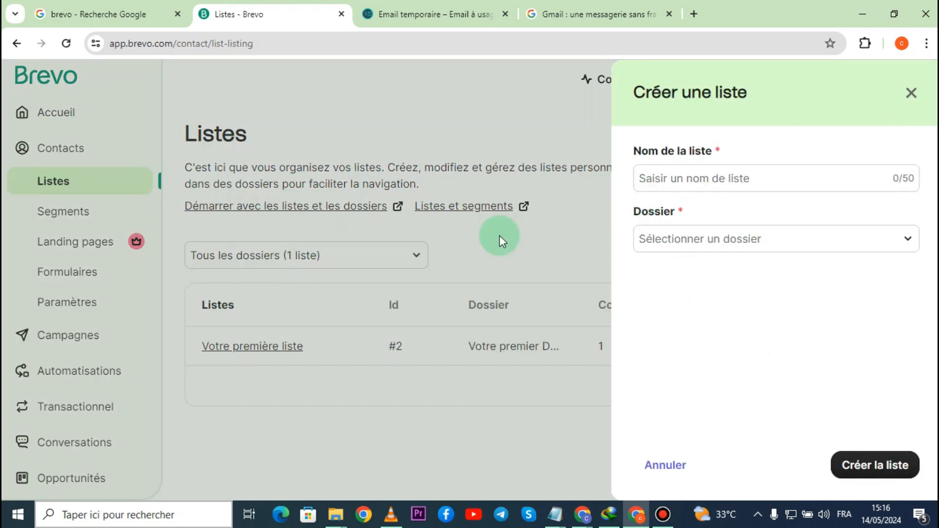
left_click(711, 180)
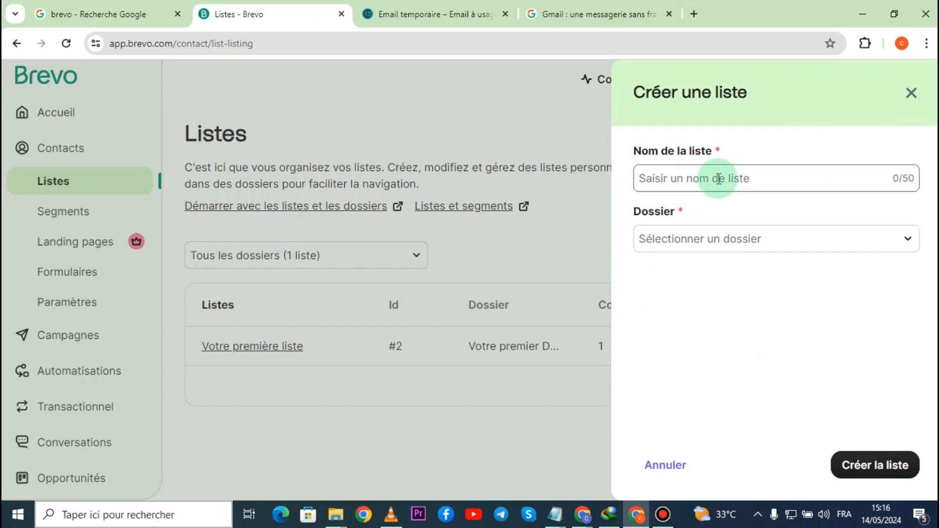
left_click(689, 180)
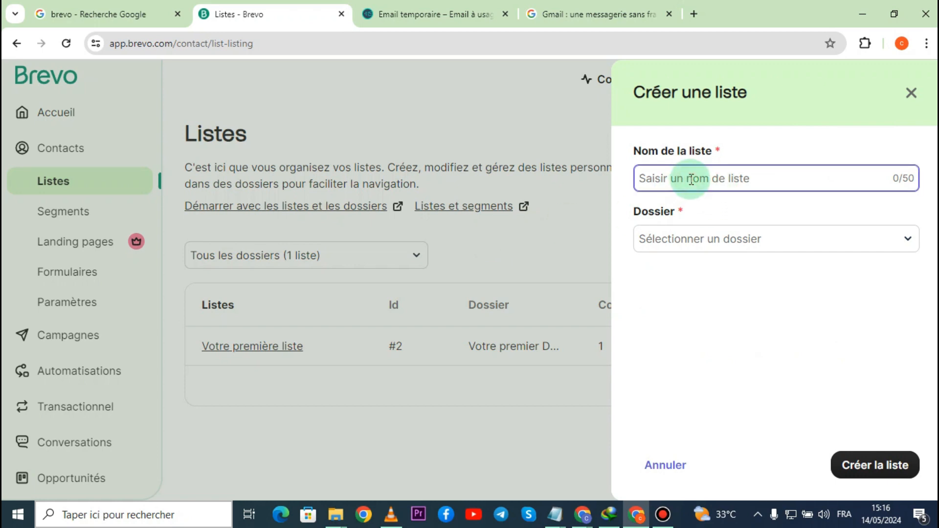
left_click(722, 240)
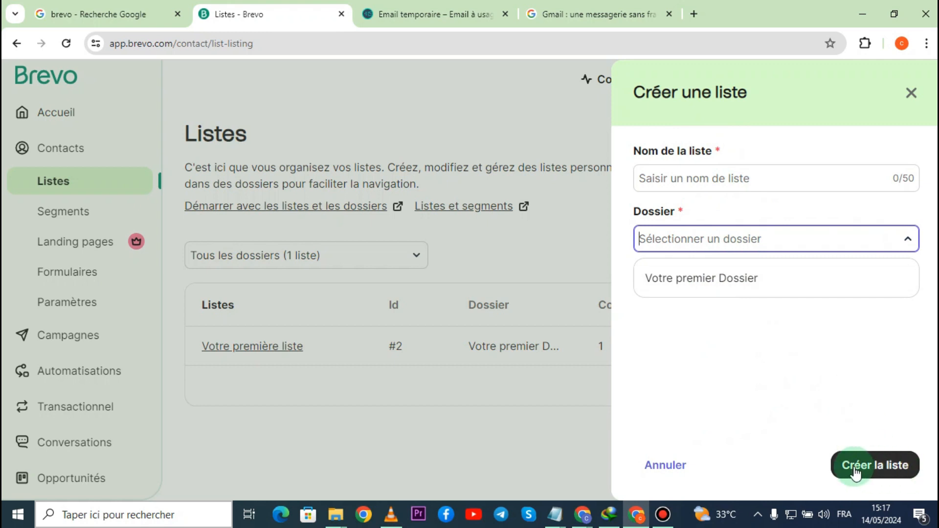
left_click(575, 148)
left_click(911, 92)
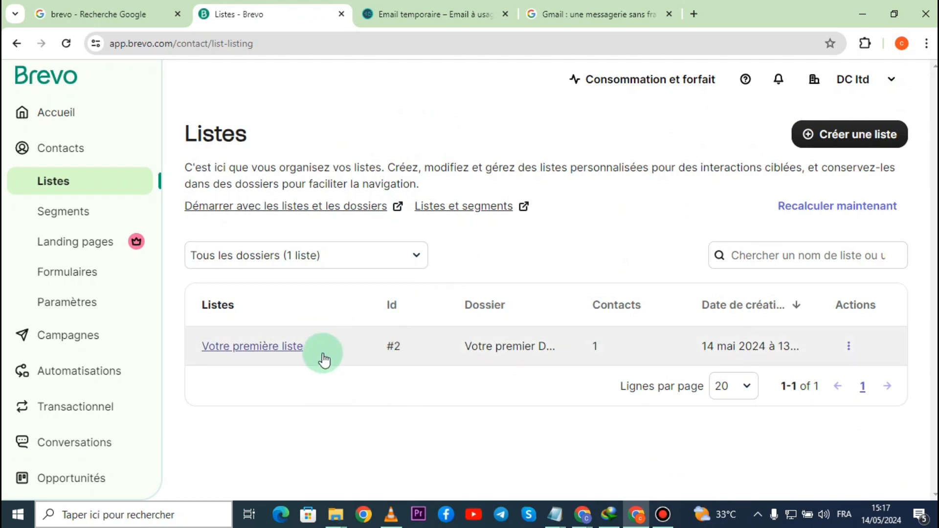
- View the contacts in "Votre première liste", and return to the full contact list
left_click(268, 346)
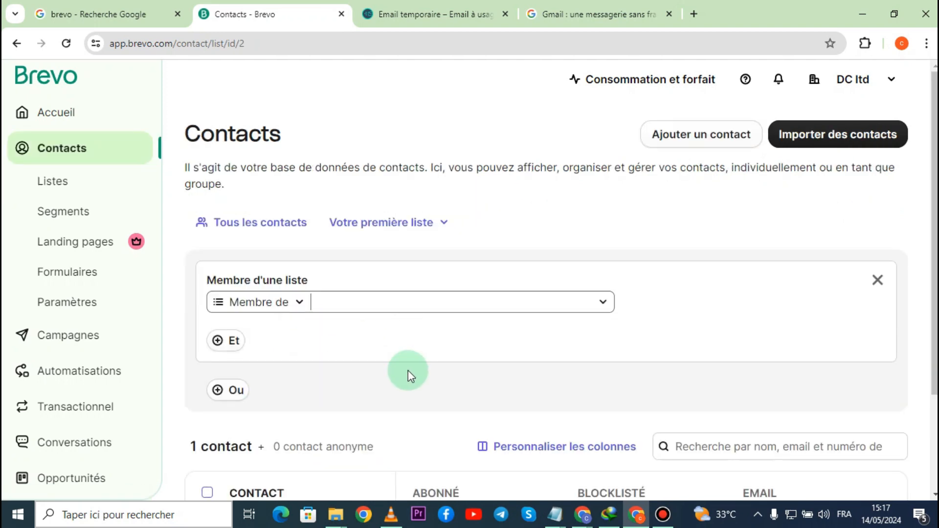
left_click(86, 157)
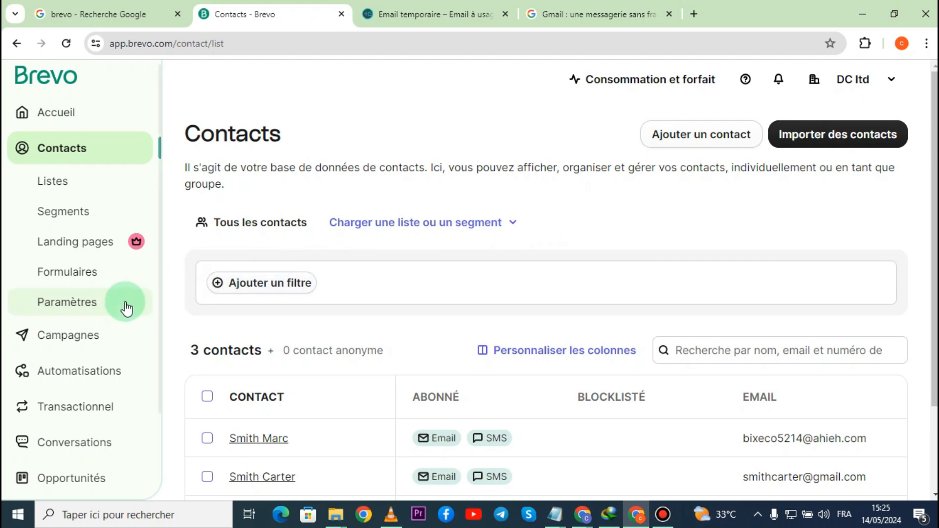
- Look through the campaigns dashboard and the Email, SMS and WhatsApp campaign sections
left_click(73, 340)
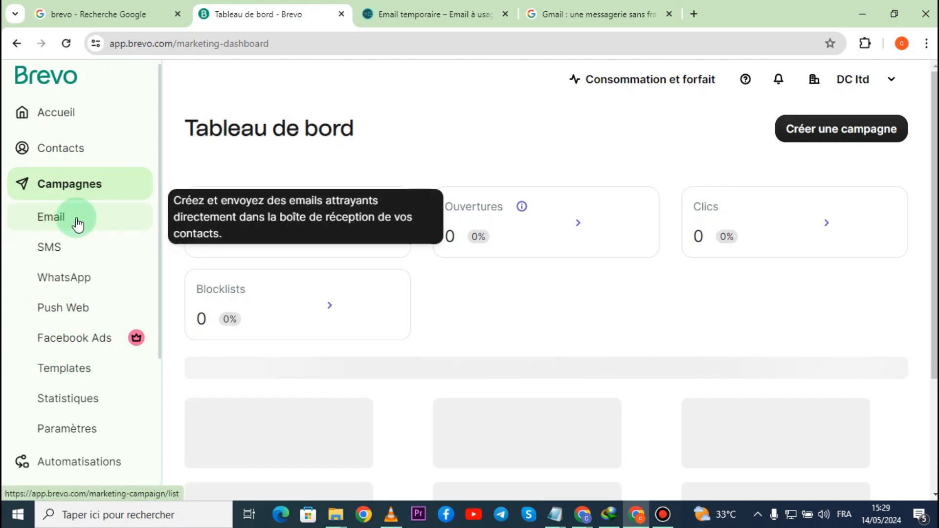
left_click(51, 220)
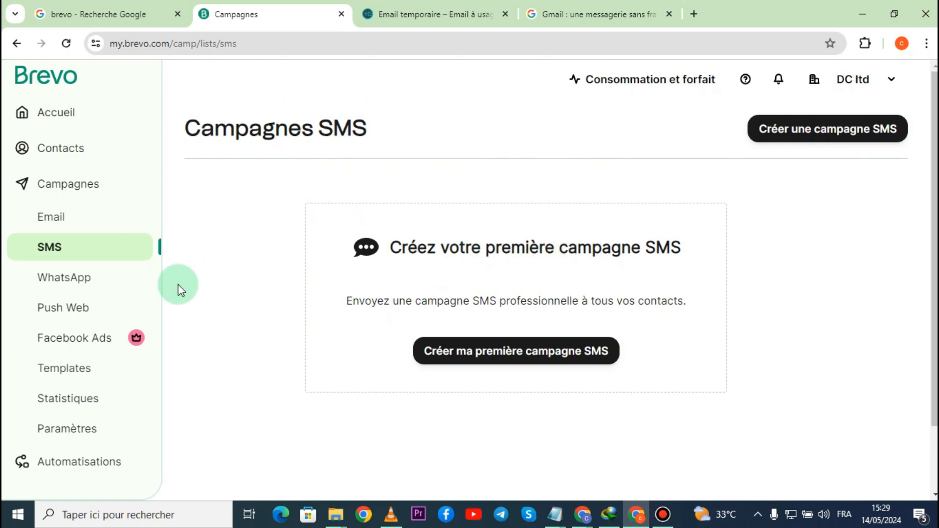
left_click(99, 276)
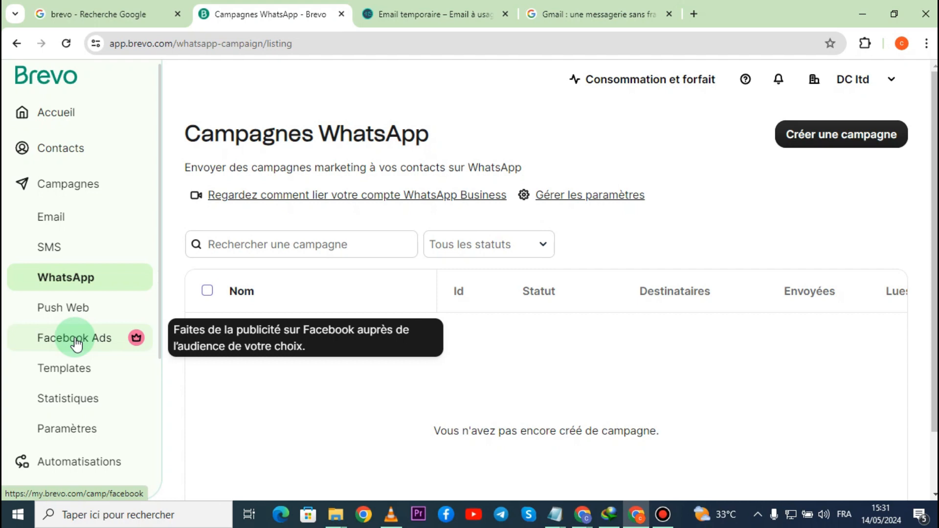
- Start a new email template from the campaign templates section
left_click(77, 374)
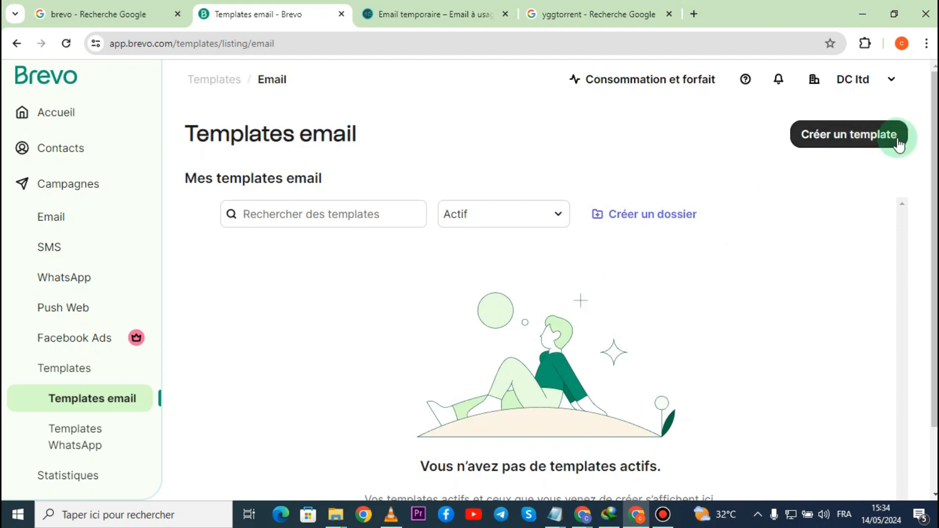
left_click(847, 142)
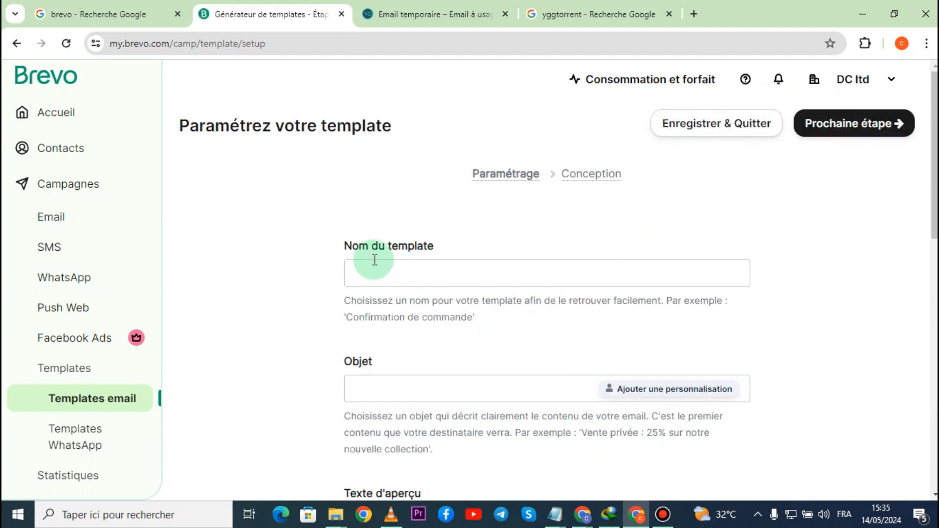
- Examine the template's name, subject and preview text fields along with the example wording given for them
left_click(415, 264)
scroll(455, 273, "down", 4)
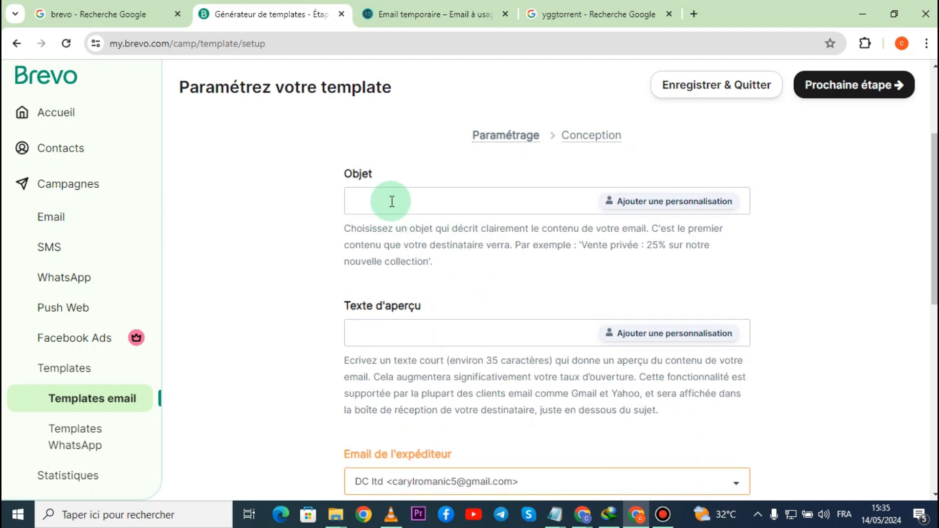
scroll(372, 254, "up", 4)
left_click_drag(347, 318, 471, 317)
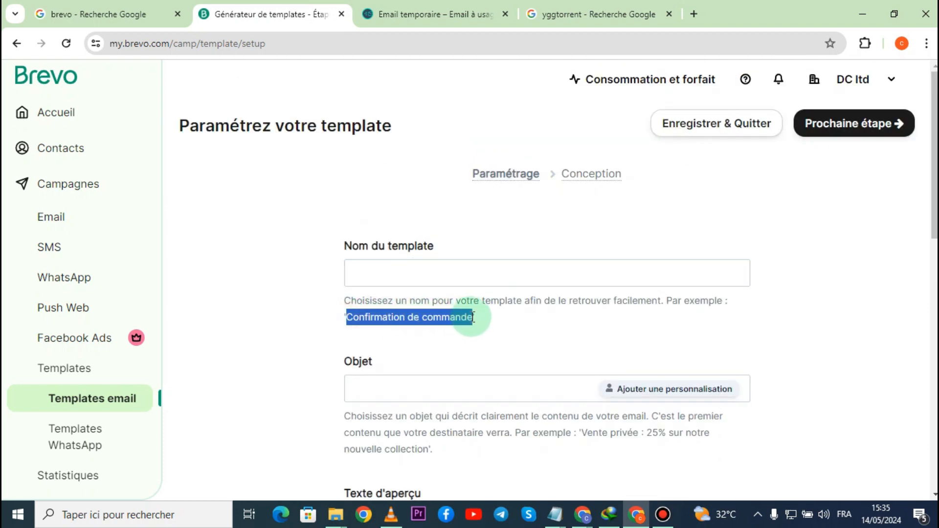
scroll(513, 309, "down", 4)
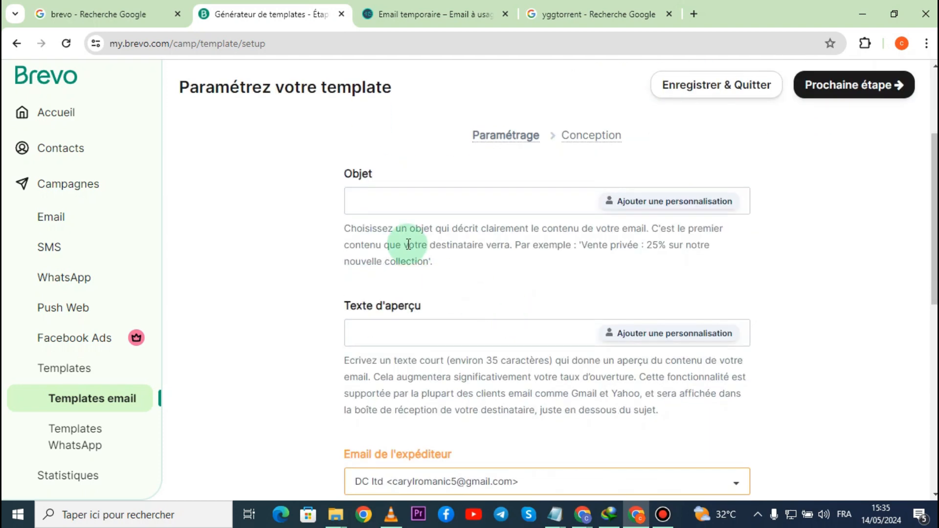
left_click(409, 208)
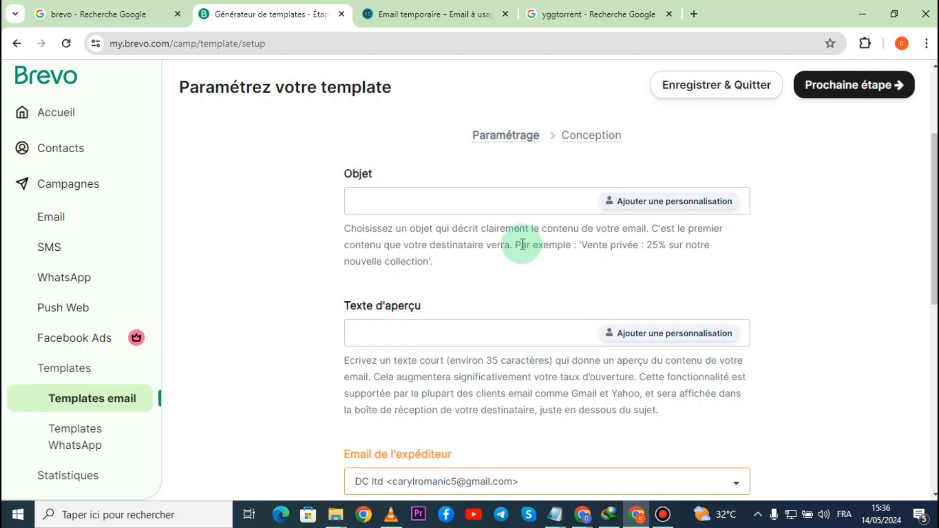
left_click_drag(515, 244, 635, 264)
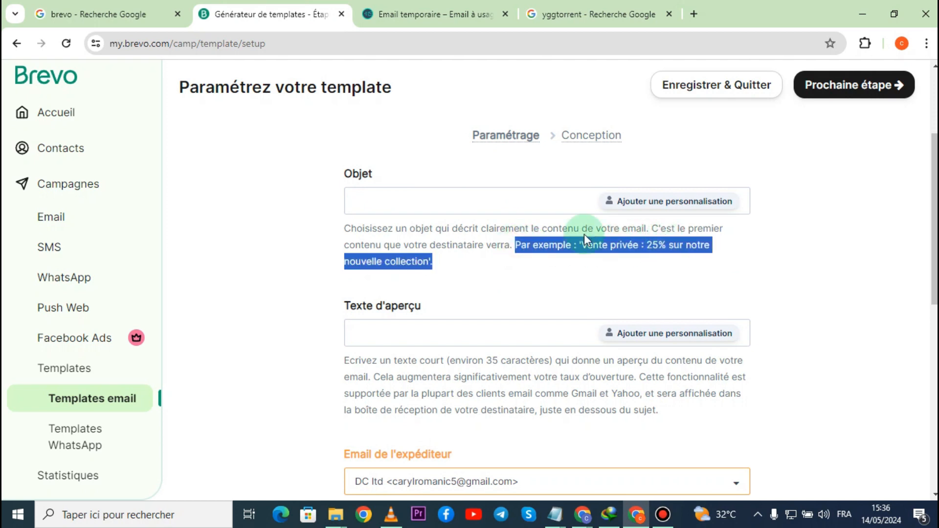
left_click(412, 200)
scroll(310, 222, "down", 2)
scroll(398, 218, "up", 2)
left_click_drag(388, 329, 564, 362)
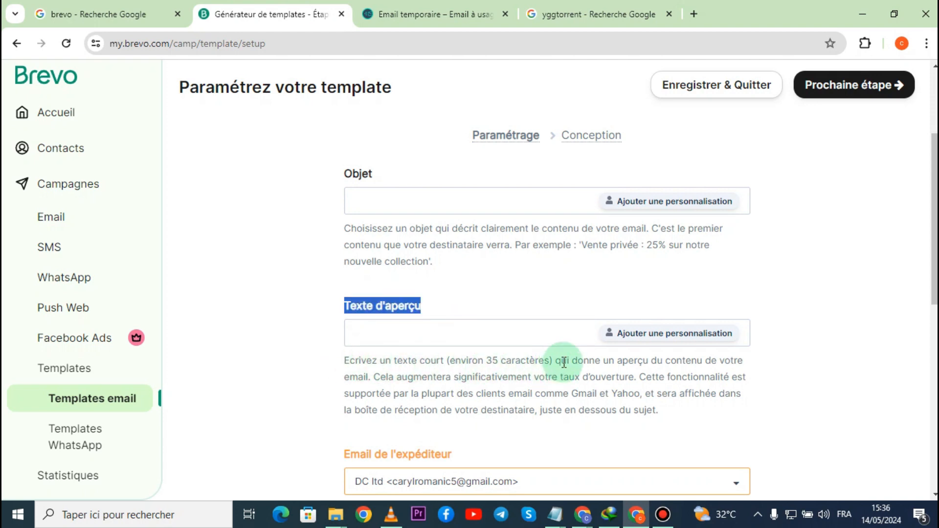
left_click(476, 331)
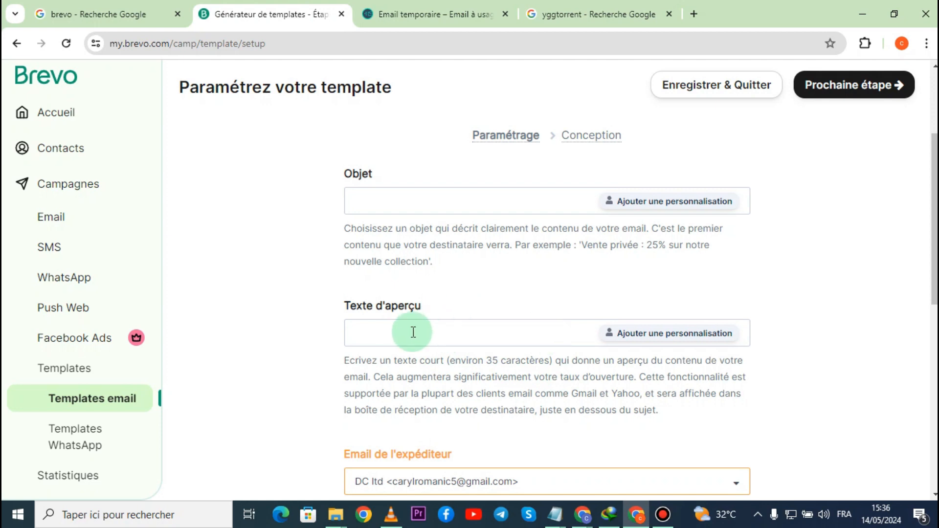
- Set the template's sender email to "Sélectionnez un expéditeur", and check the sender name field
scroll(413, 332, "down", 3)
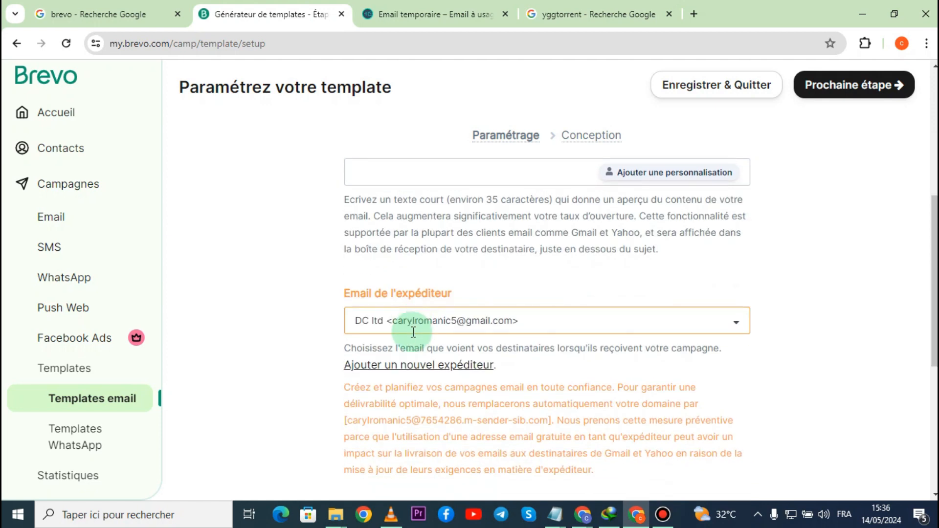
left_click_drag(340, 294, 471, 319)
left_click(513, 325)
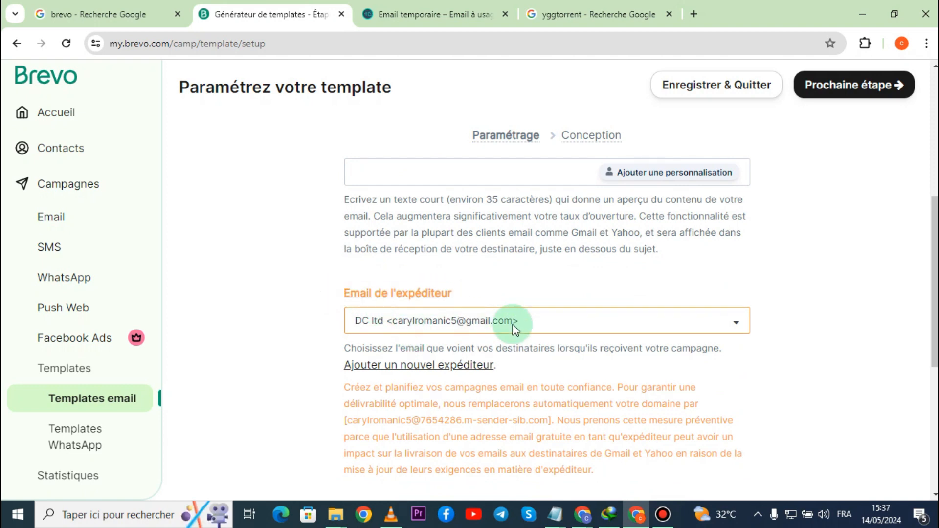
left_click(546, 324)
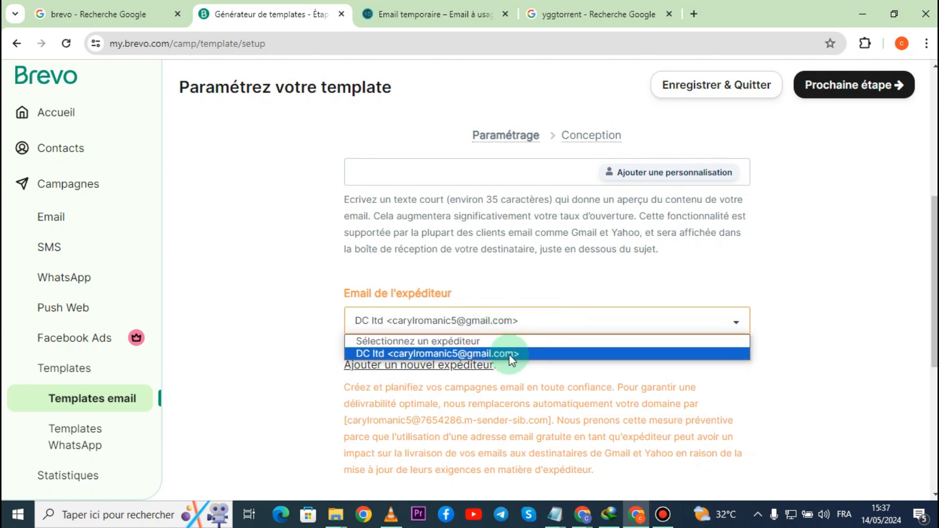
left_click(418, 341)
scroll(420, 313, "down", 3)
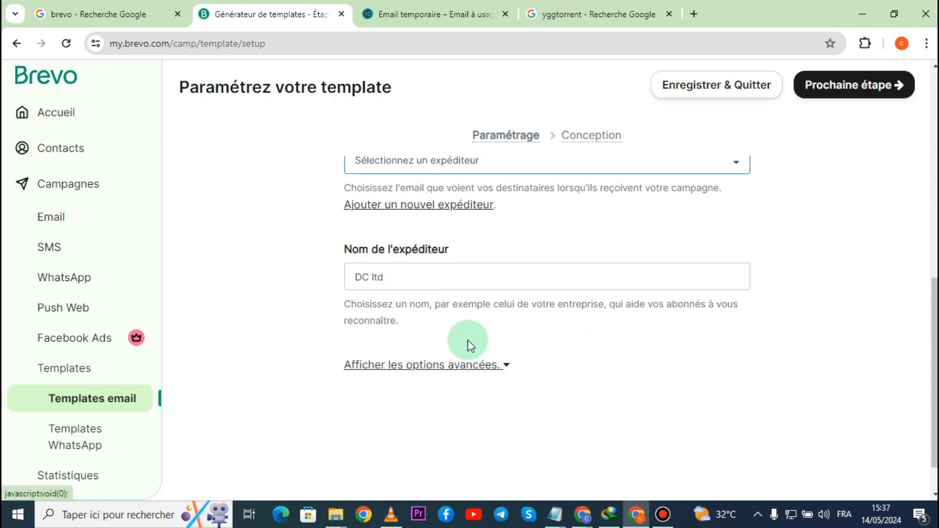
scroll(559, 378, "up", 6)
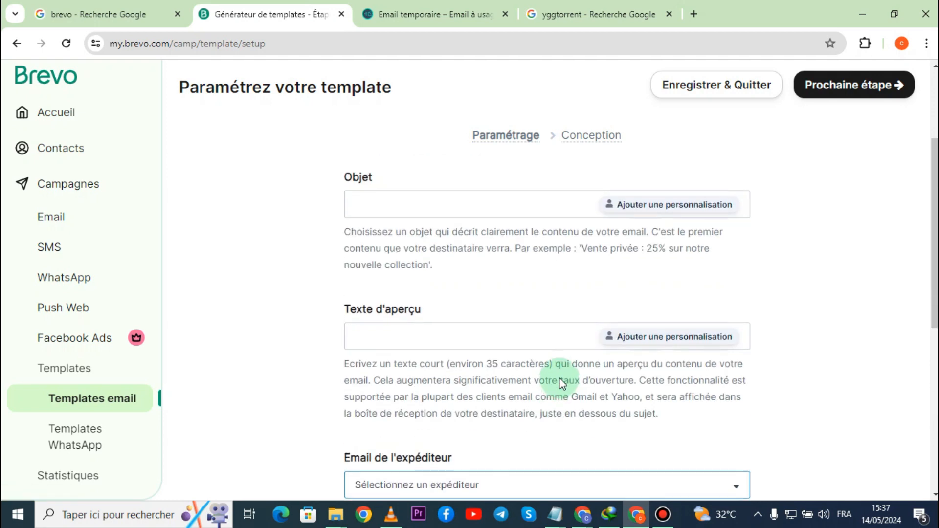
- Examine the campaign statistics, including the date range, send totals, open, click and unsubscribe rates, email and SMS campaign tables, and conversions
scroll(559, 378, "up", 4)
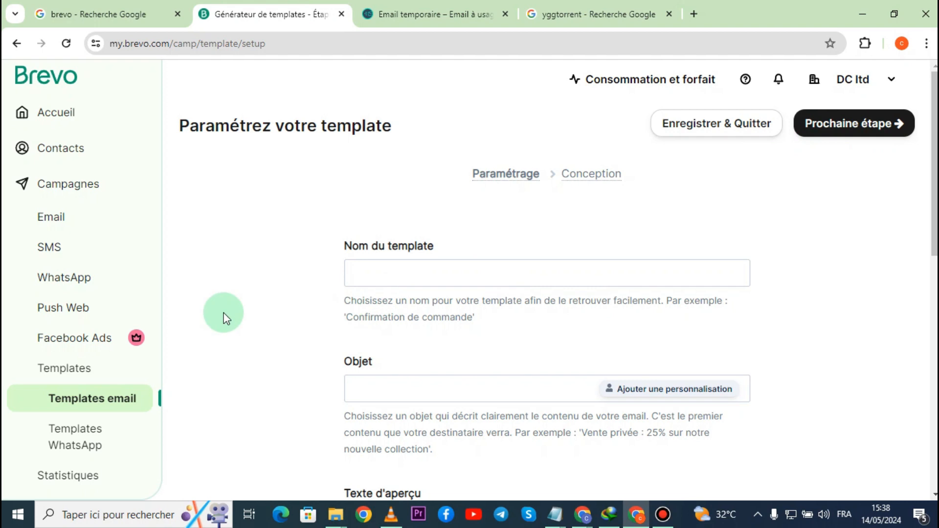
scroll(58, 338, "down", 3)
left_click(88, 320)
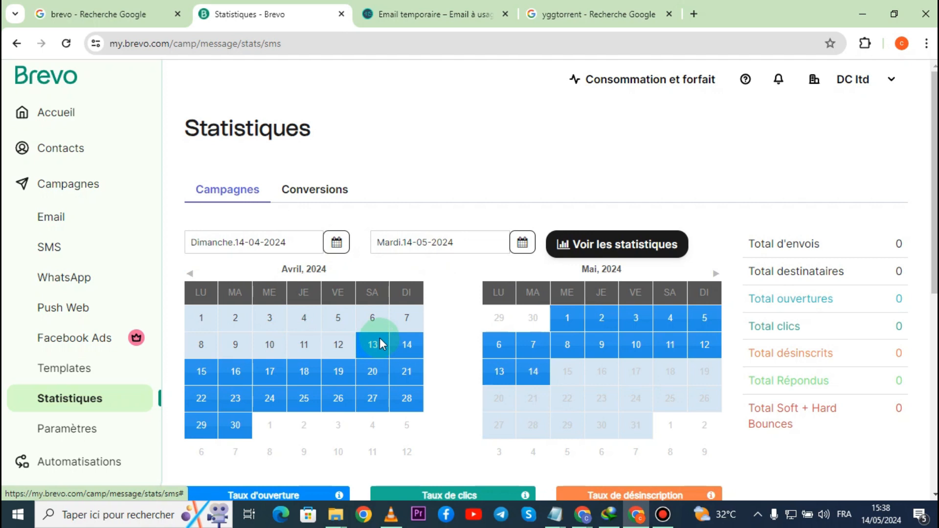
scroll(442, 362, "down", 3)
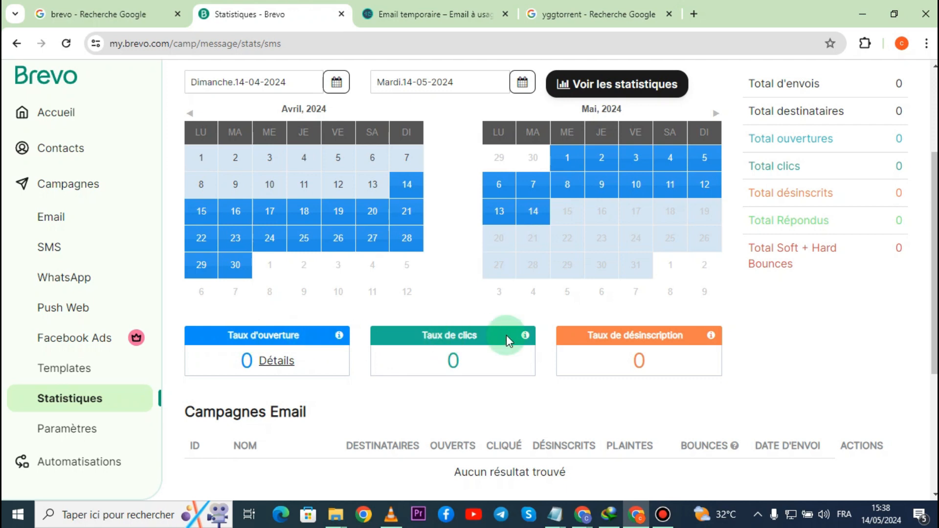
scroll(702, 343, "up", 3)
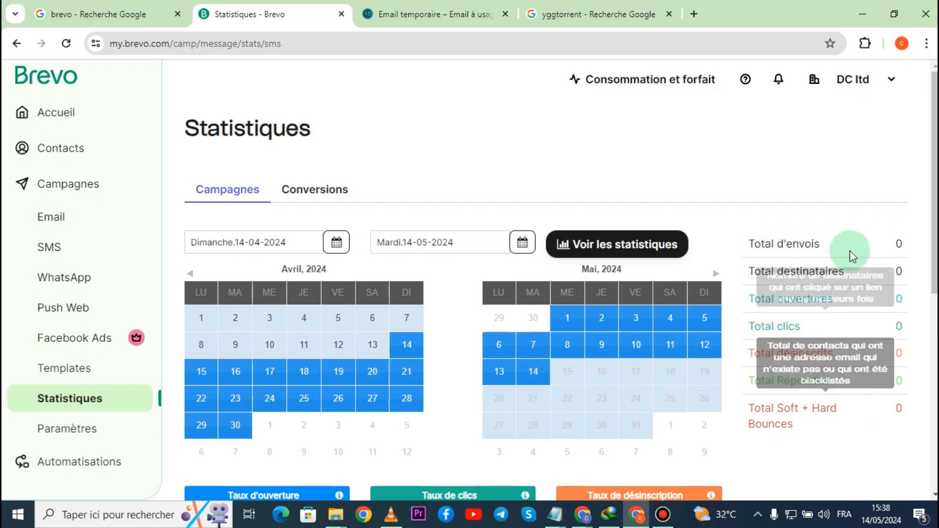
scroll(836, 259, "down", 6)
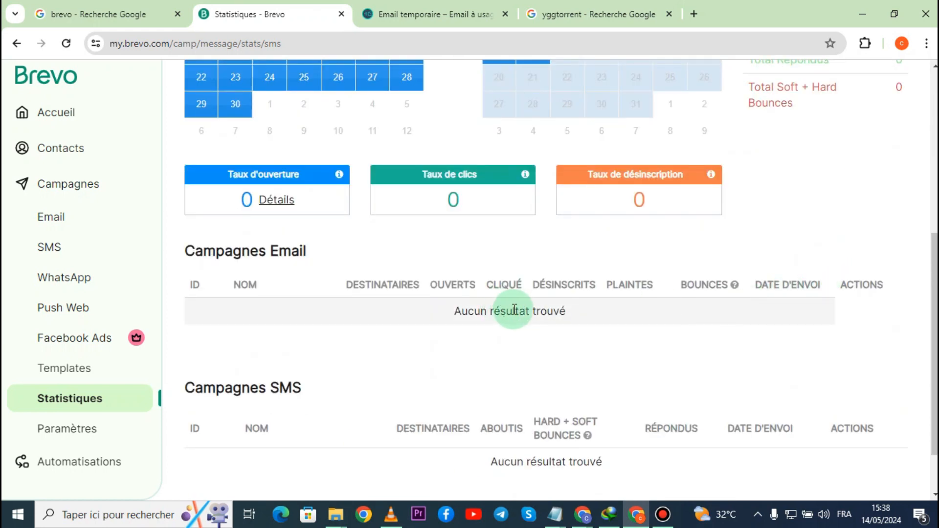
scroll(541, 260, "up", 3)
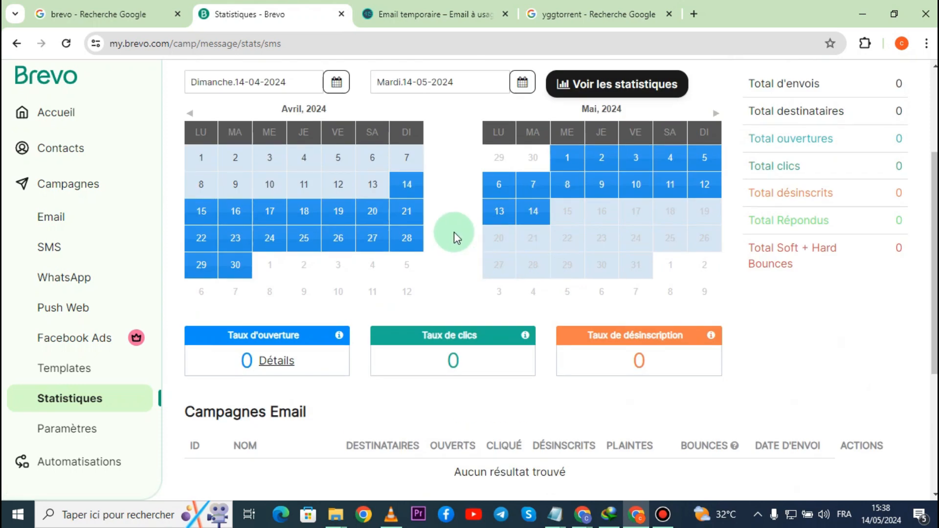
scroll(454, 231, "up", 3)
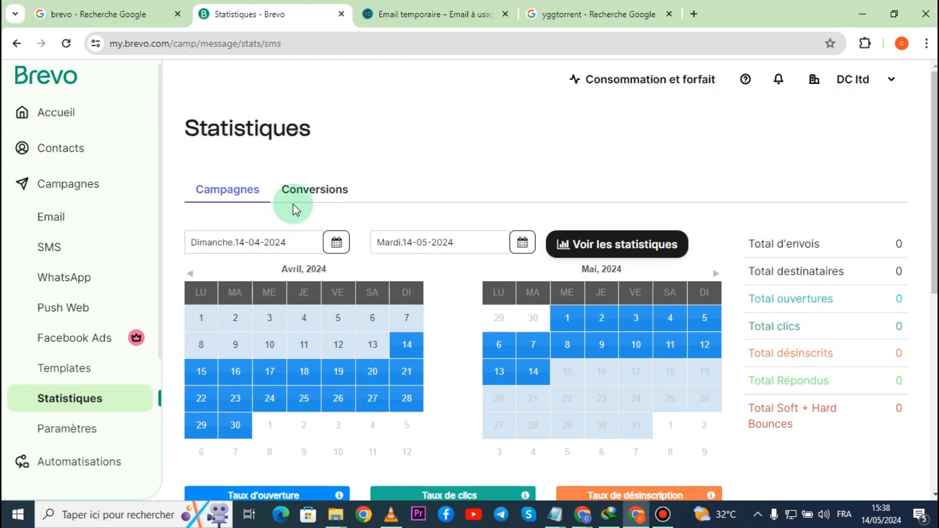
left_click(332, 201)
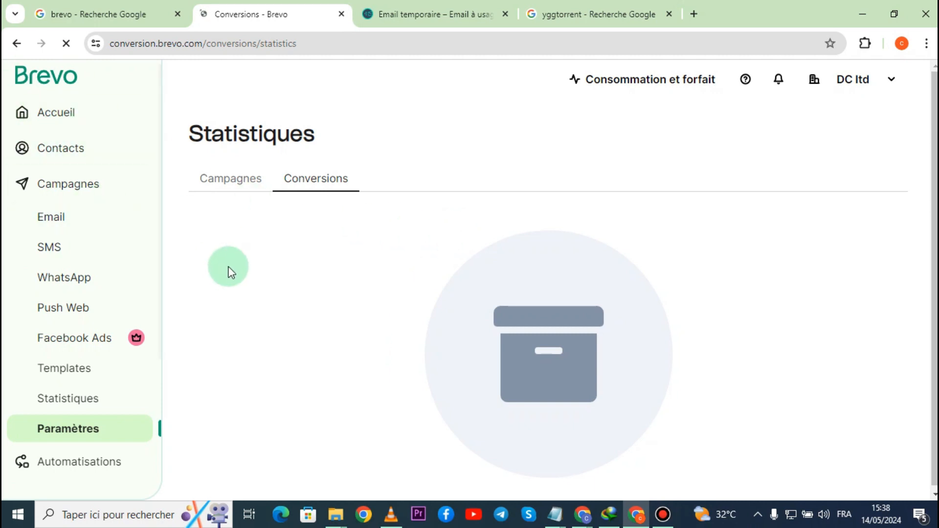
- Look through the campaign settings, from the default settings, unsubscribe page and Google and social networks options to the Conversions and WhatsApp configuration
left_click(73, 431)
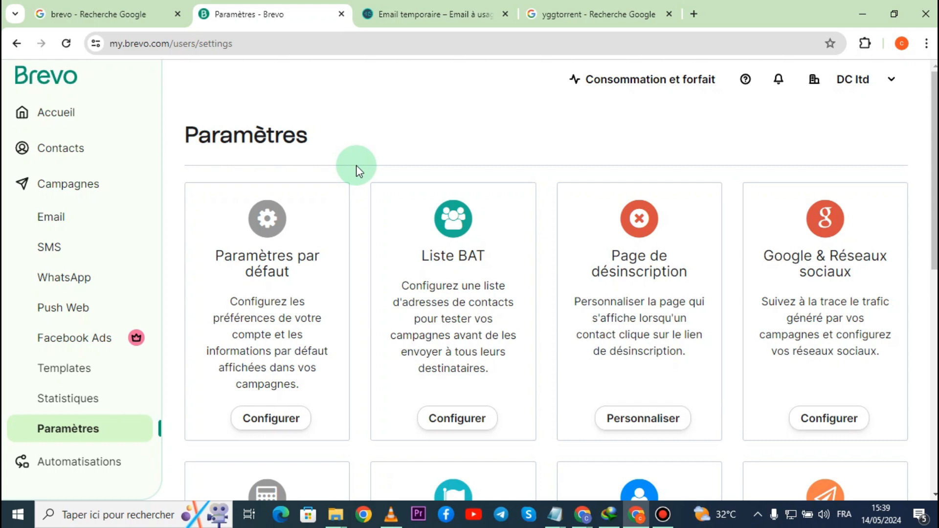
scroll(358, 170, "down", 3)
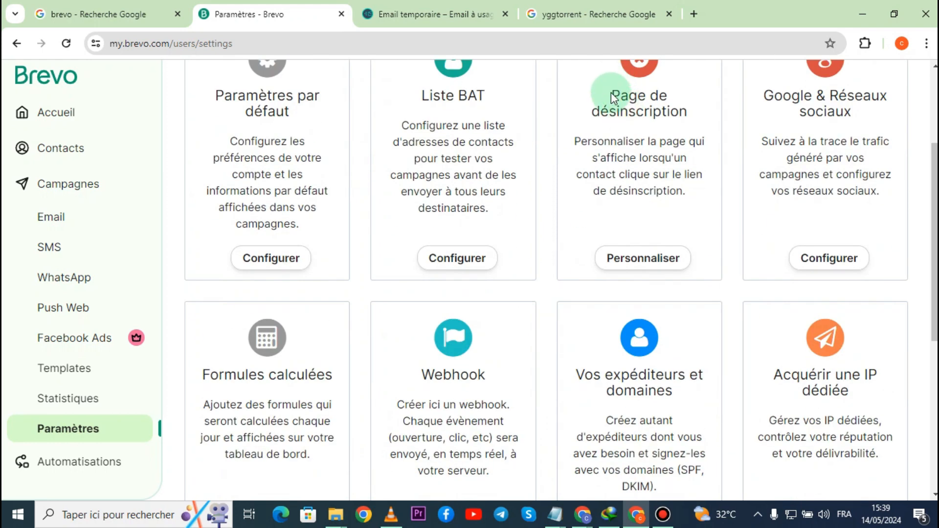
left_click_drag(611, 95, 679, 113)
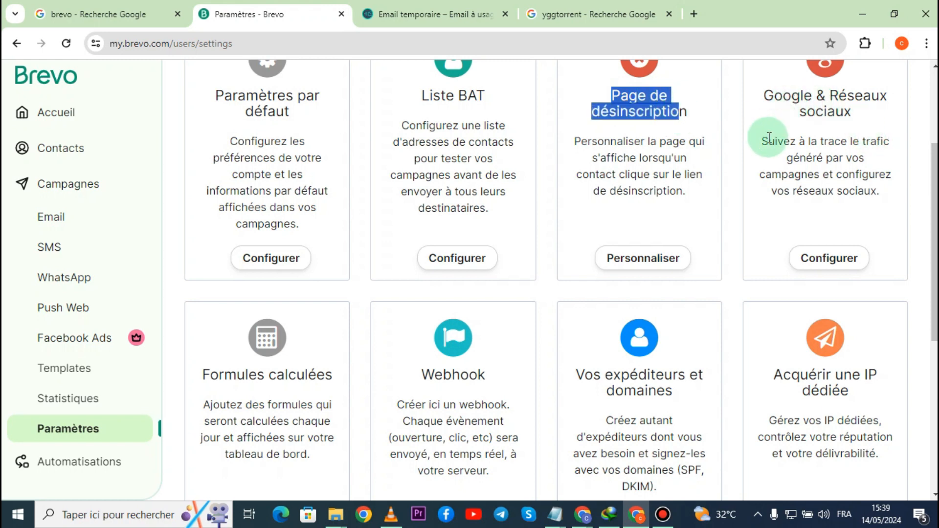
left_click_drag(762, 96, 867, 111)
scroll(851, 137, "down", 6)
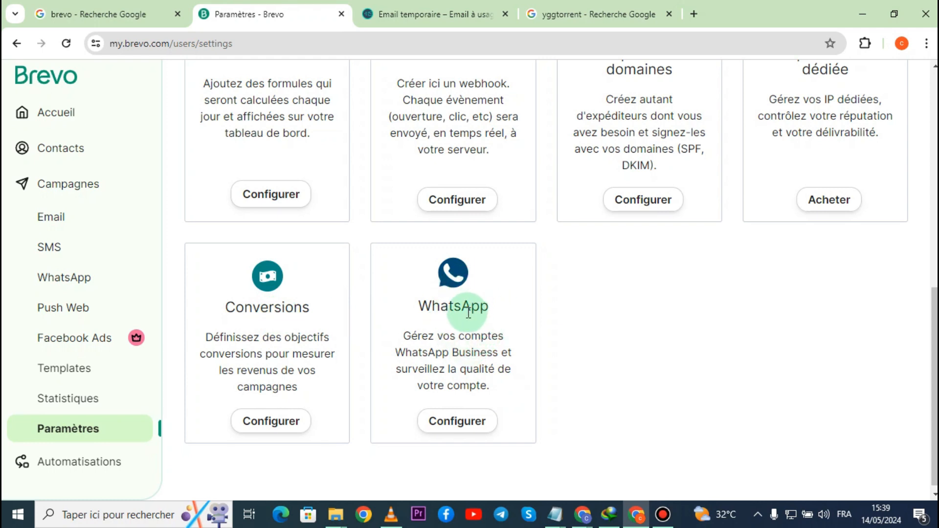
- Read the descriptions of the remaining platform sections, including Conversations, Meetings and Appels
scroll(84, 440, "down", 2)
scroll(86, 442, "down", 1)
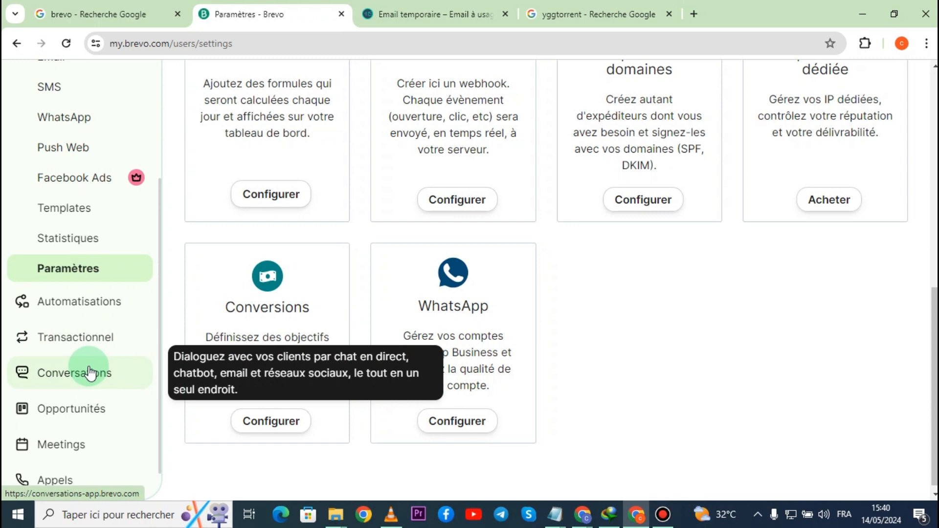
scroll(89, 374, "down", 1)
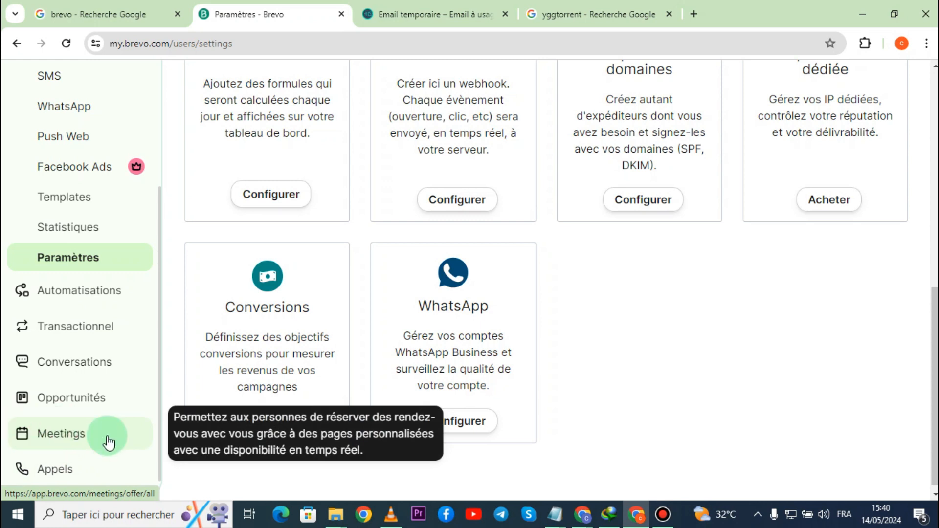
scroll(55, 471, "down", 1)
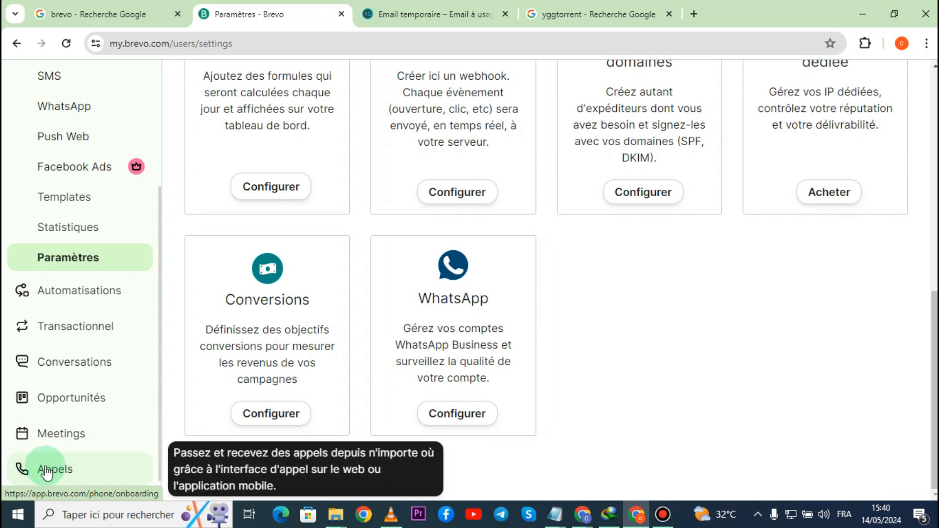
scroll(47, 472, "up", 3)
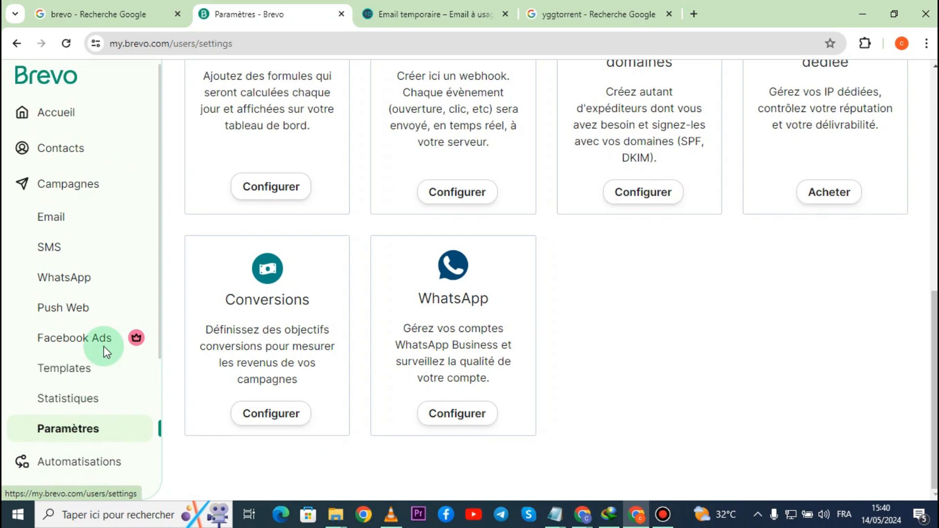
- Return to the Accueil page of the account
left_click(86, 122)
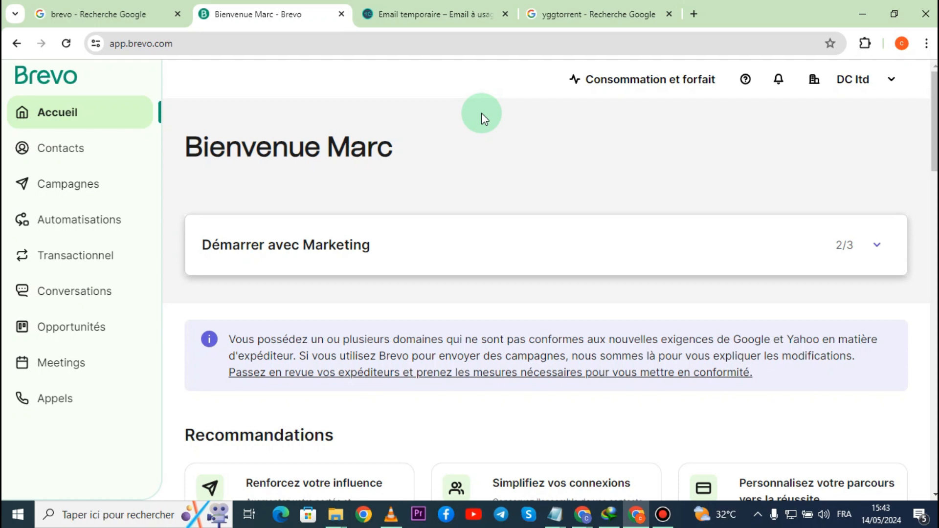
mouse_move(934, 122)
left_mouse_down()
mouse_move(934, 218)
mouse_move(934, 121)
left_mouse_up()
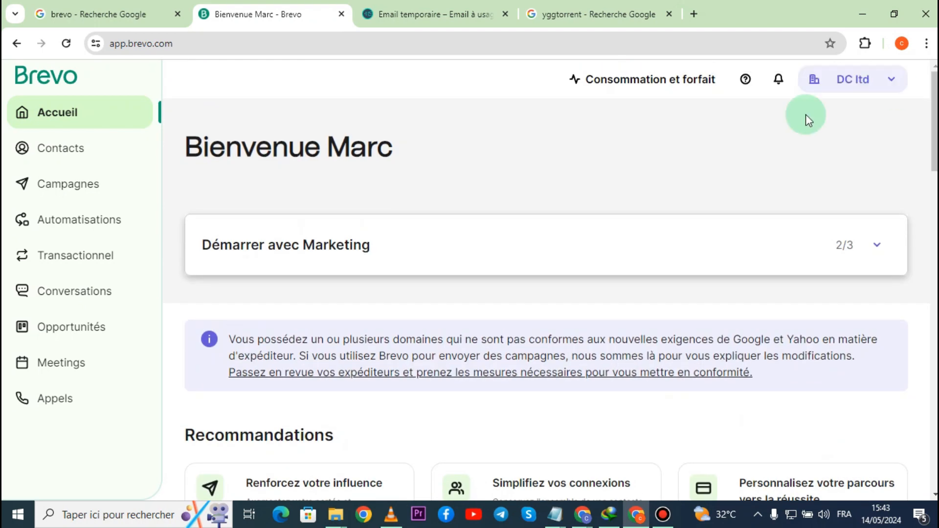